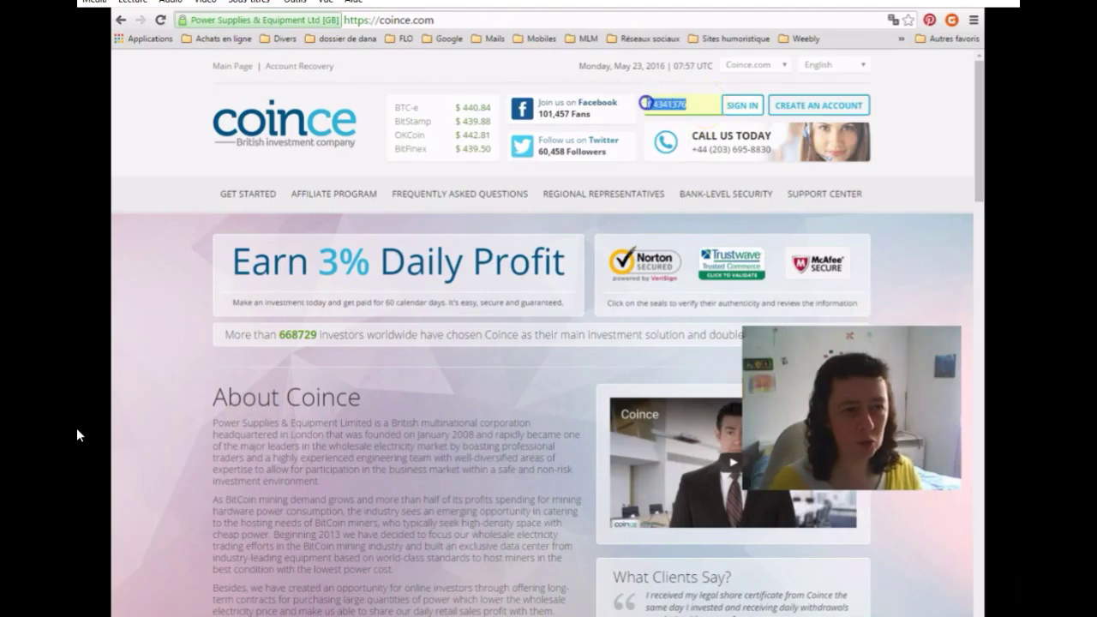
Step: Sign in to the Coince account, filling in the captcha field with the displayed code
{"action": "left_click", "coordinate": [738, 106]}
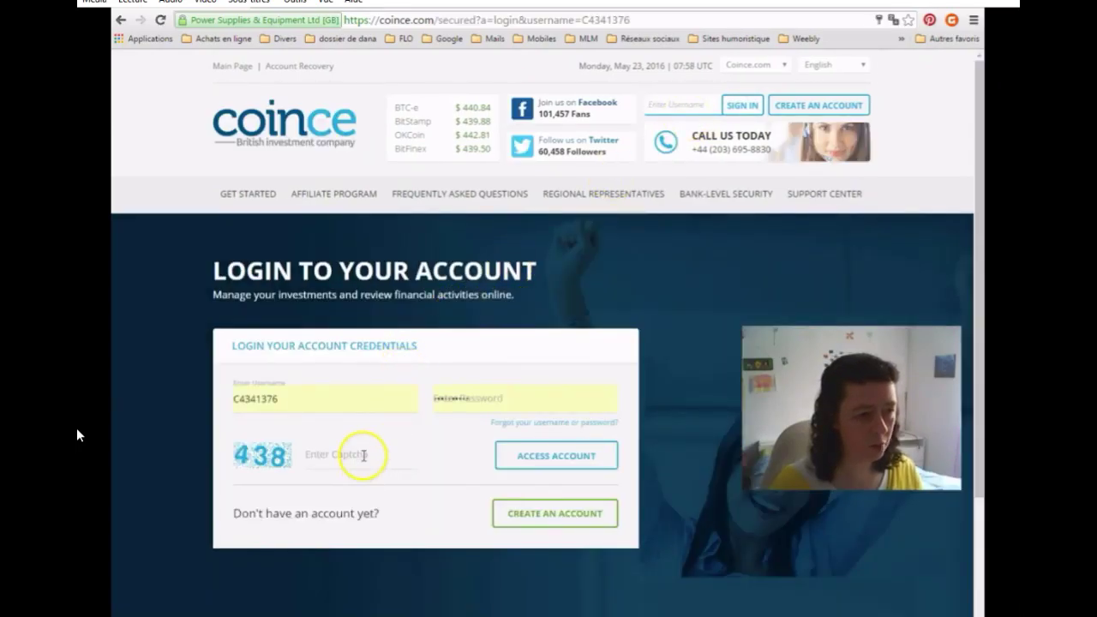
{"action": "left_click", "coordinate": [365, 452]}
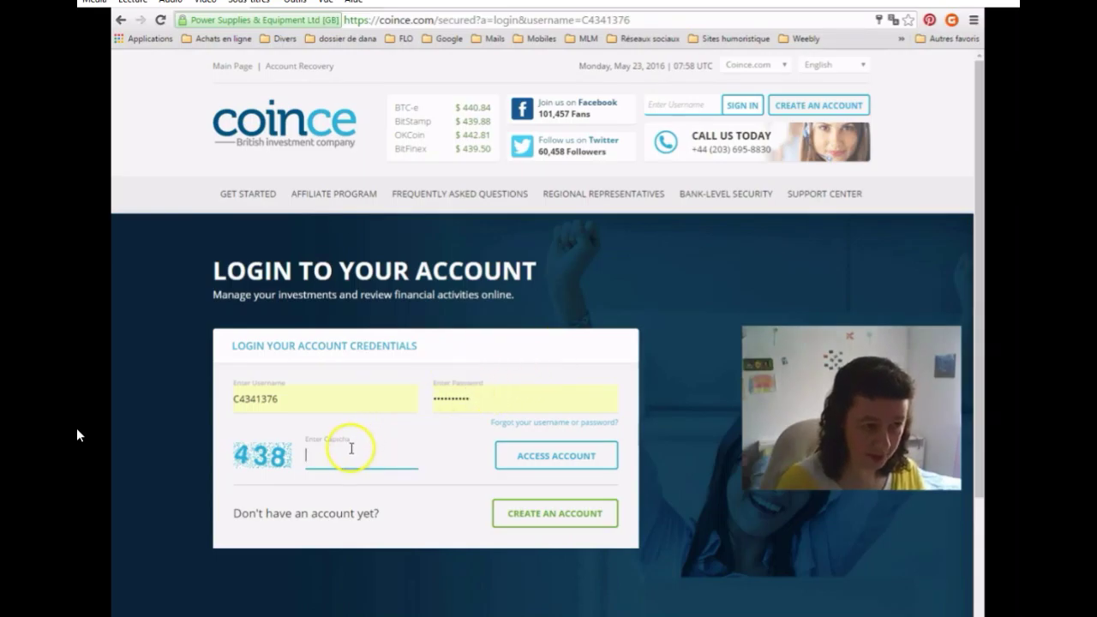
{"action": "type", "text": "438"}
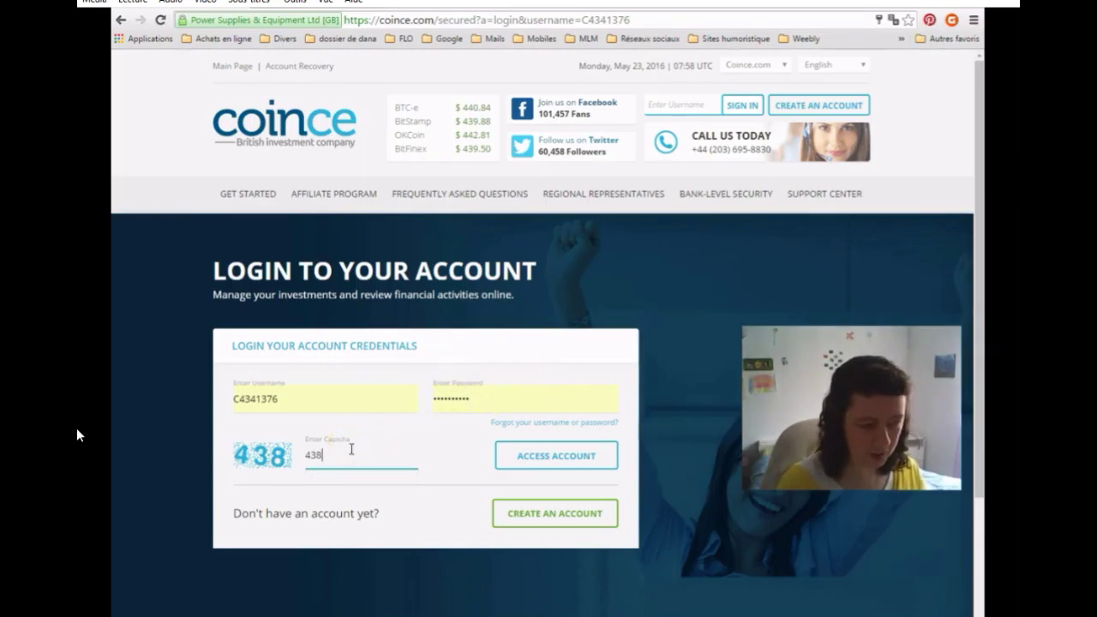
{"action": "left_click", "coordinate": [559, 462]}
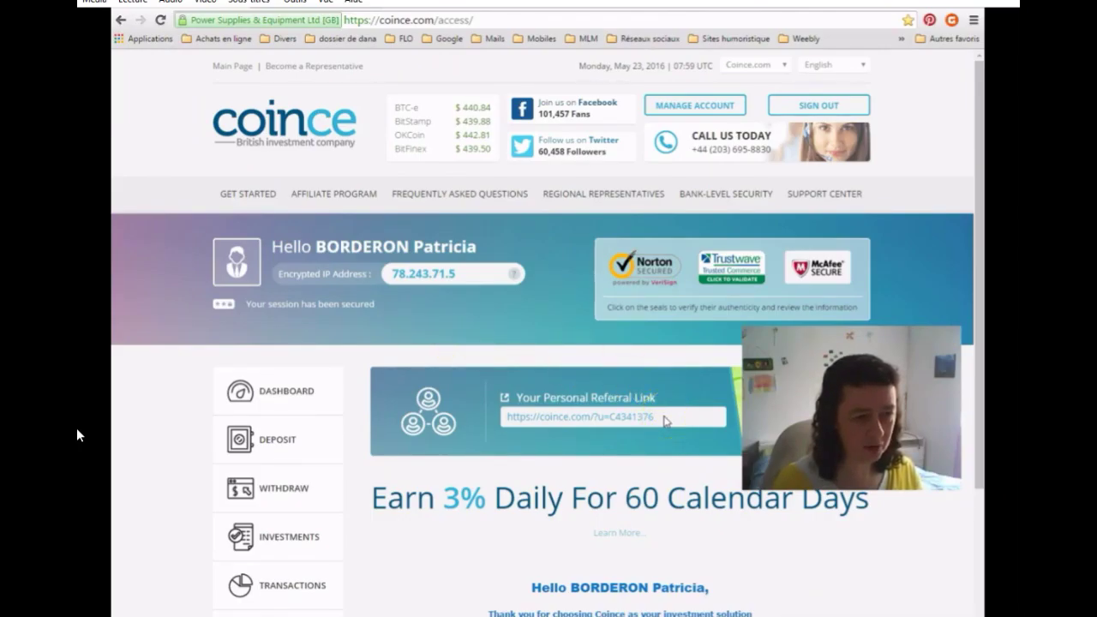
Step: Open the account's Referrals page and highlight the personal referral link
{"action": "left_click_drag", "start_coordinate": [663, 417], "coordinate": [507, 418]}
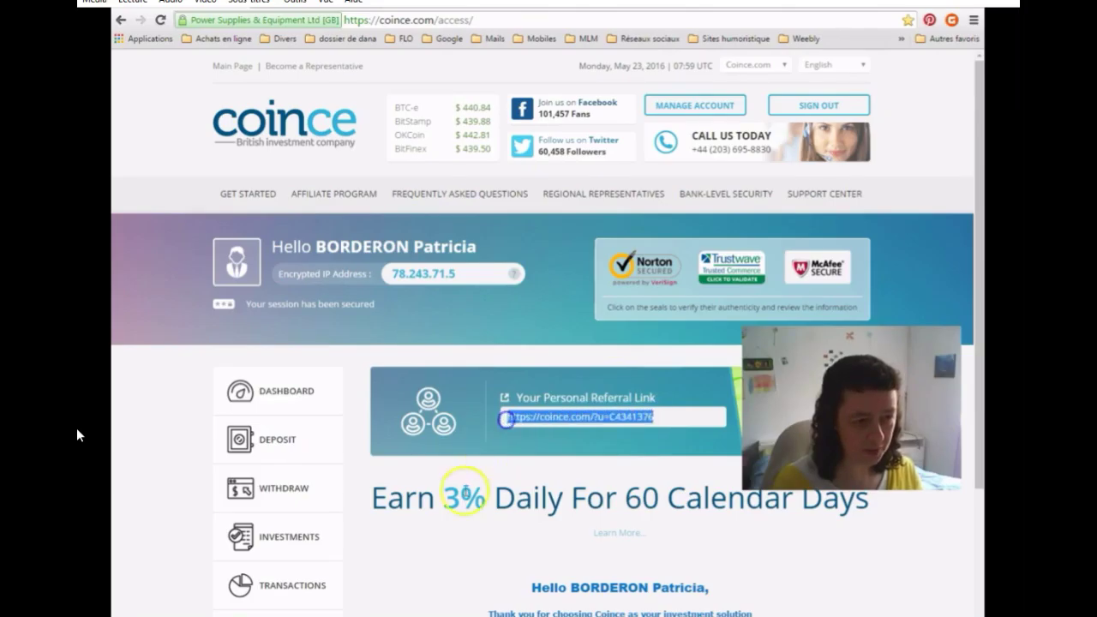
{"action": "scroll", "coordinate": [411, 538], "scroll_direction": "down", "scroll_amount": 2}
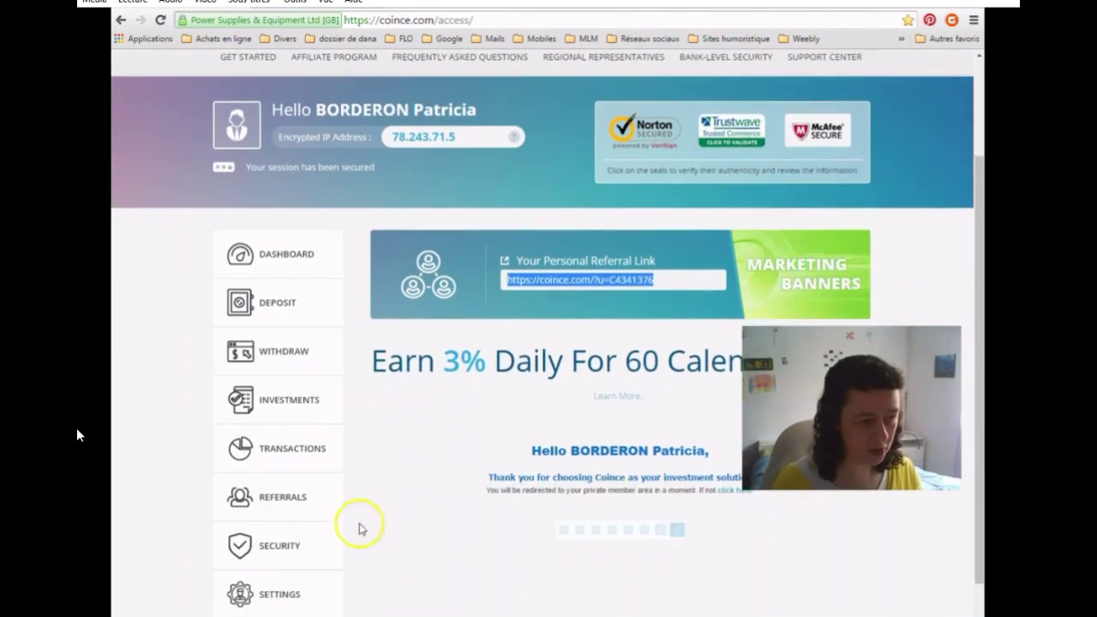
{"action": "left_click", "coordinate": [279, 501]}
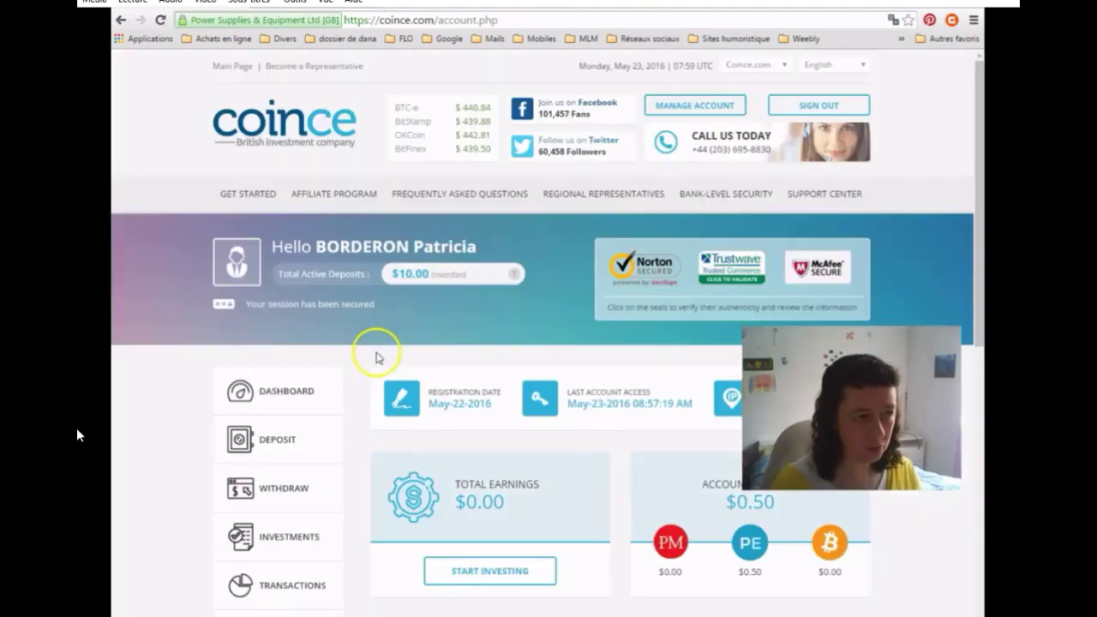
{"action": "scroll", "coordinate": [506, 368], "scroll_direction": "down", "scroll_amount": 3}
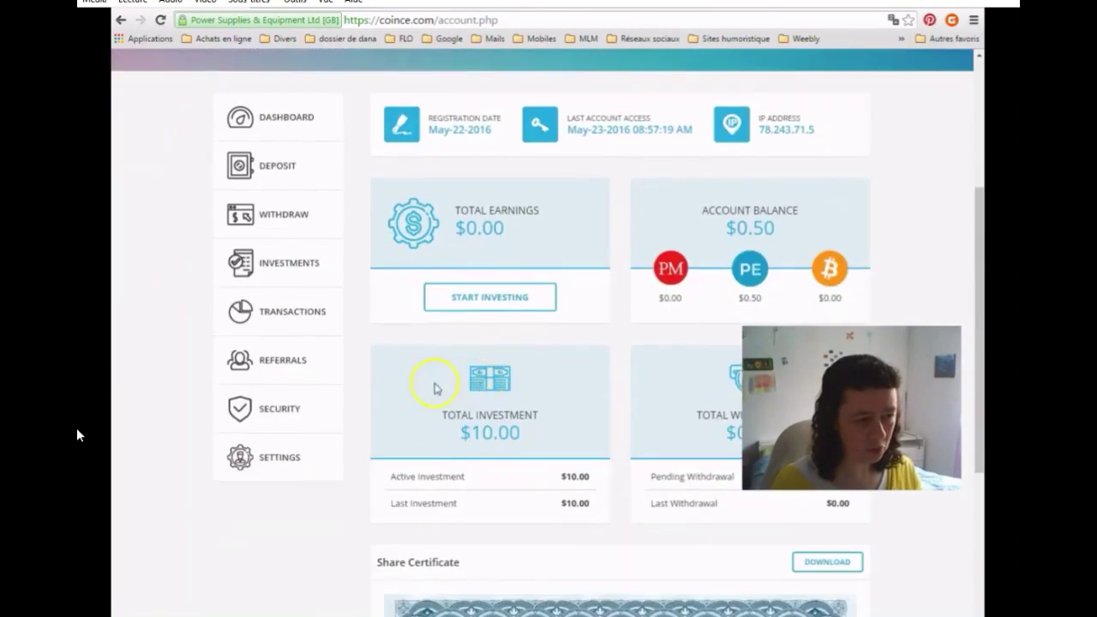
{"action": "left_click", "coordinate": [283, 361]}
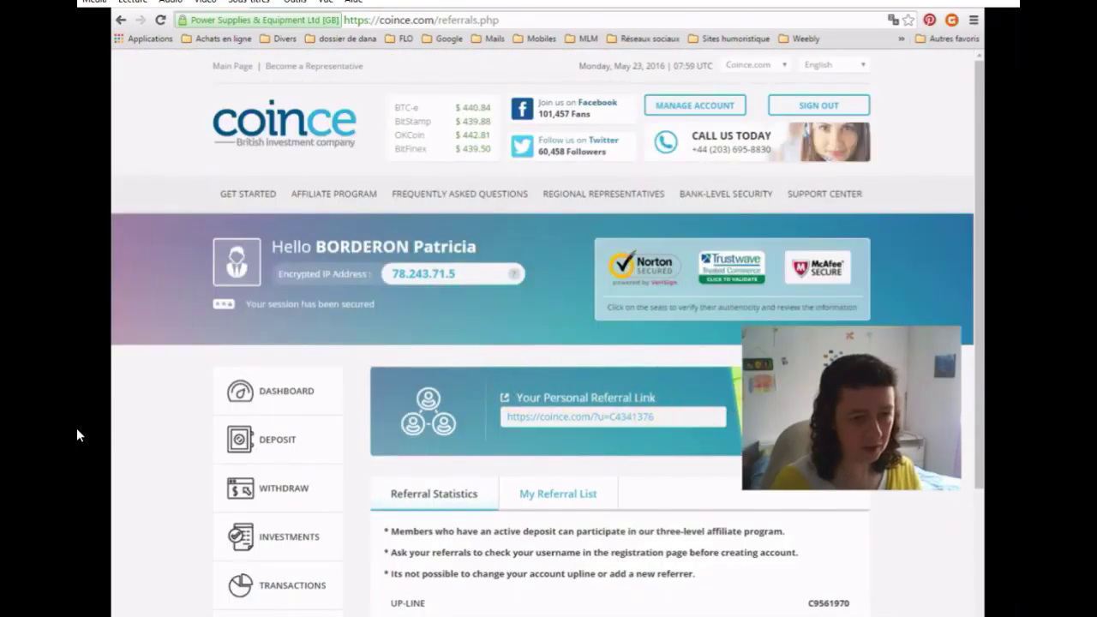
{"action": "left_click_drag", "start_coordinate": [718, 411], "coordinate": [502, 414]}
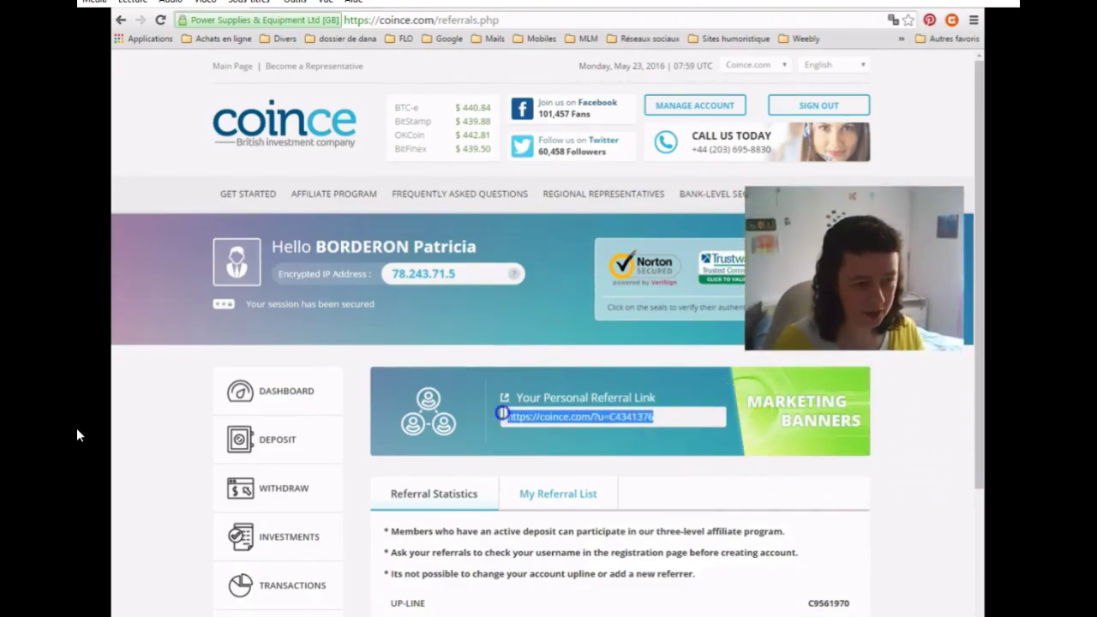
Step: Review the referral statistics, highlighting the up-line, referrals, active referrals and total referral commission entries
{"action": "scroll", "coordinate": [639, 424], "scroll_direction": "down", "scroll_amount": 2}
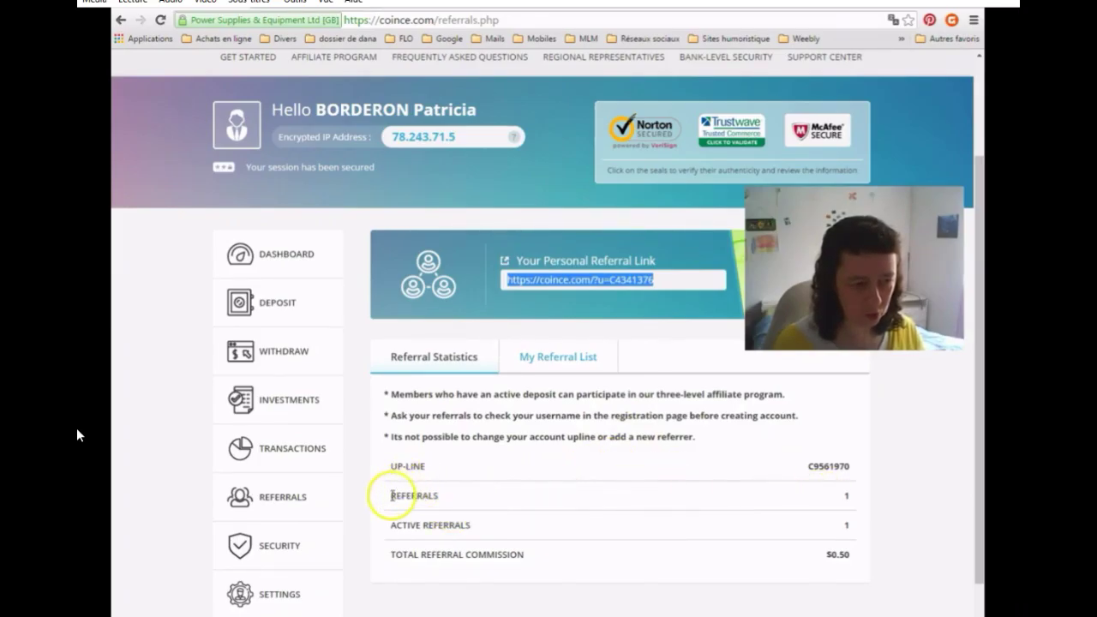
{"action": "left_click_drag", "start_coordinate": [391, 465], "coordinate": [422, 465]}
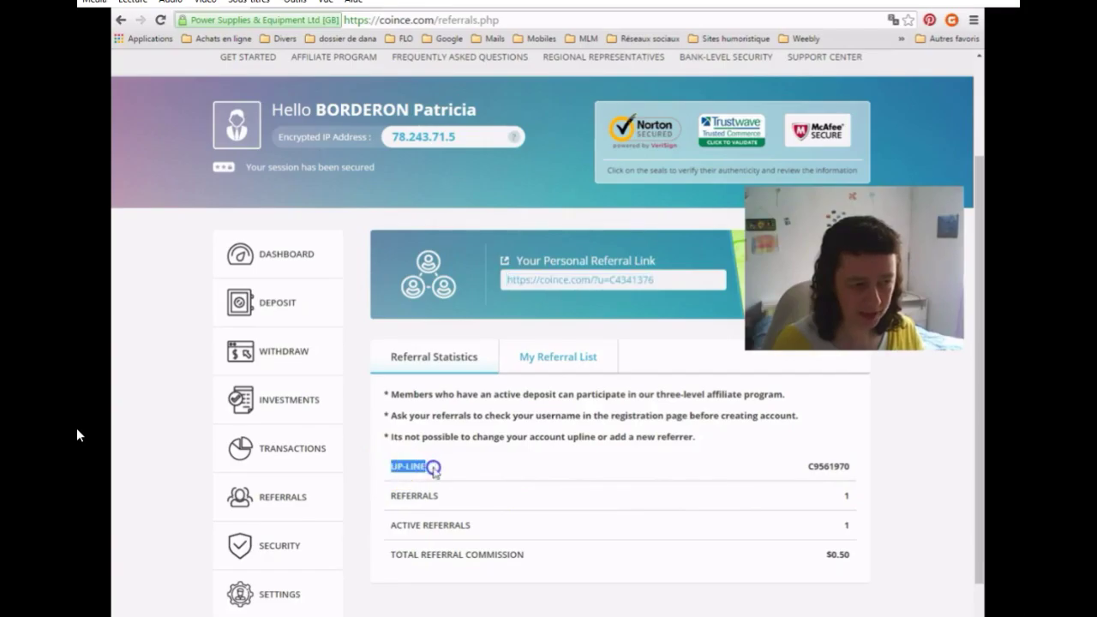
{"action": "left_click_drag", "start_coordinate": [808, 466], "coordinate": [824, 465]}
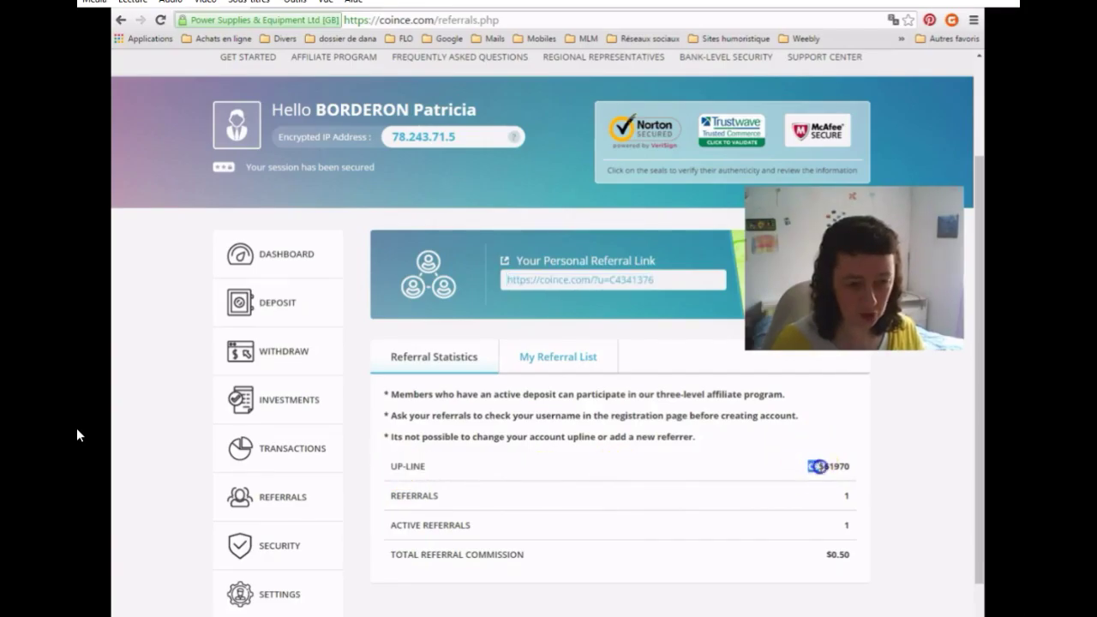
{"action": "left_click", "coordinate": [392, 495]}
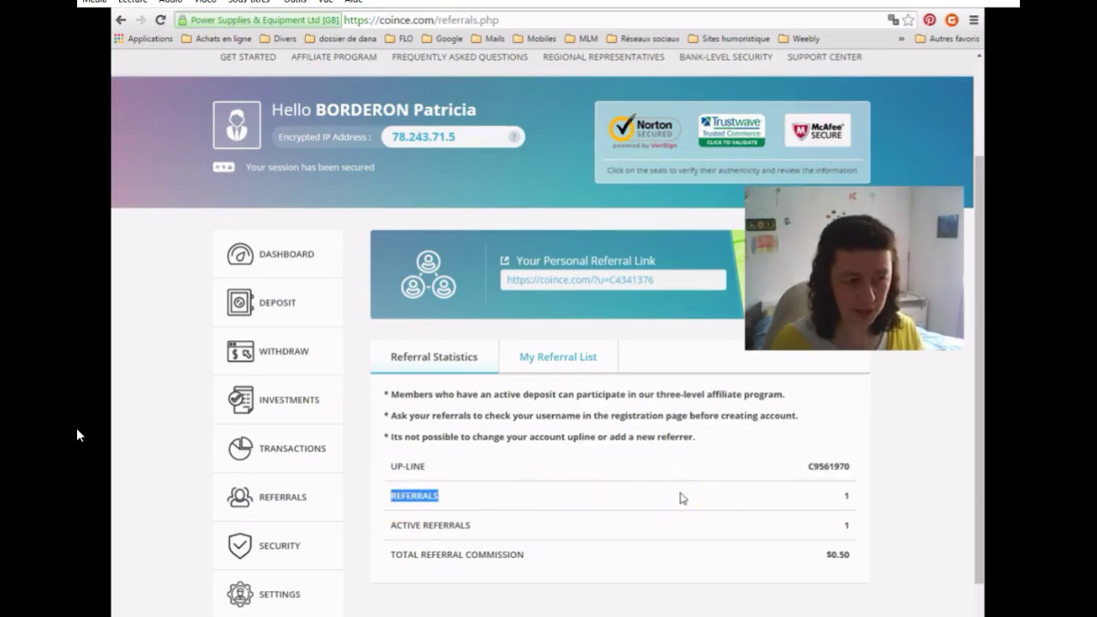
{"action": "left_click", "coordinate": [846, 497]}
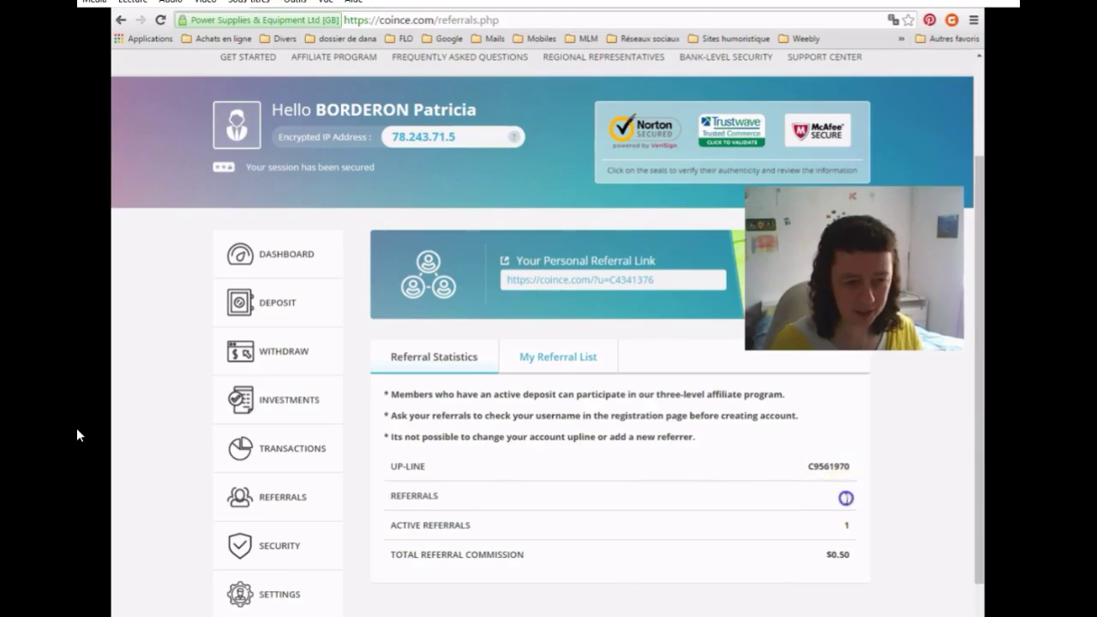
{"action": "left_click", "coordinate": [391, 525]}
{"action": "left_click_drag", "start_coordinate": [414, 522], "coordinate": [475, 523]}
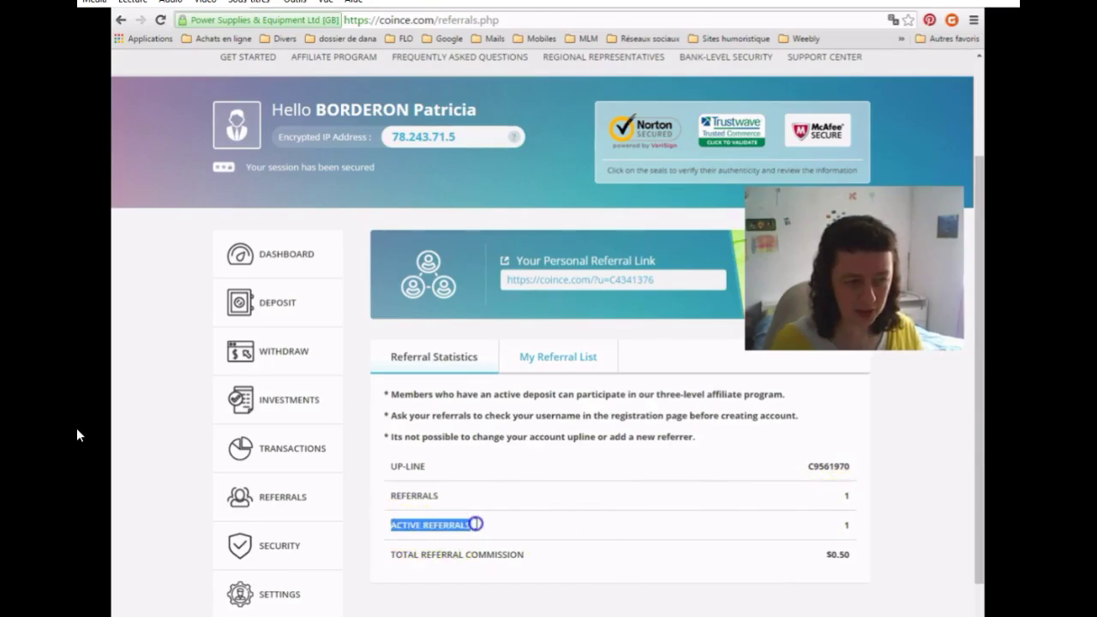
{"action": "left_click", "coordinate": [849, 525]}
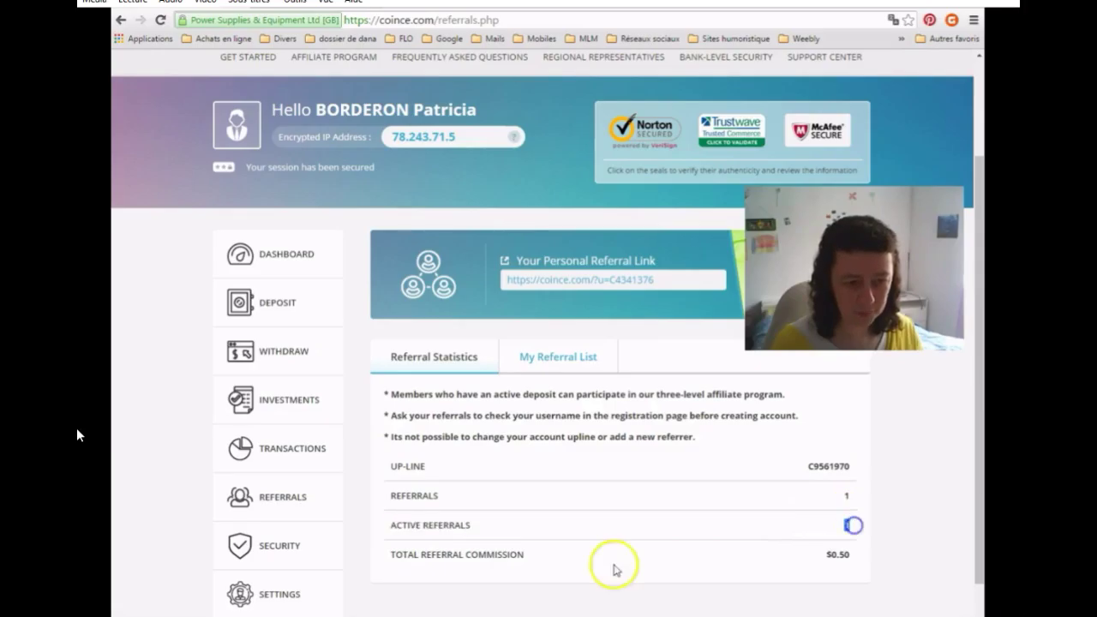
{"action": "left_click_drag", "start_coordinate": [392, 555], "coordinate": [525, 556]}
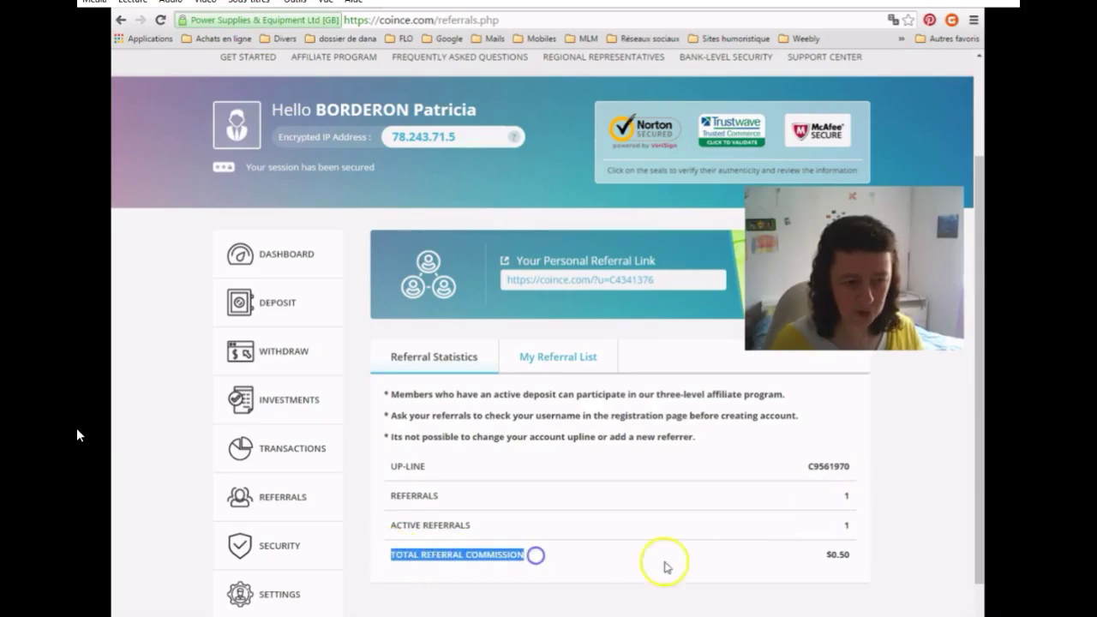
{"action": "left_click", "coordinate": [831, 557]}
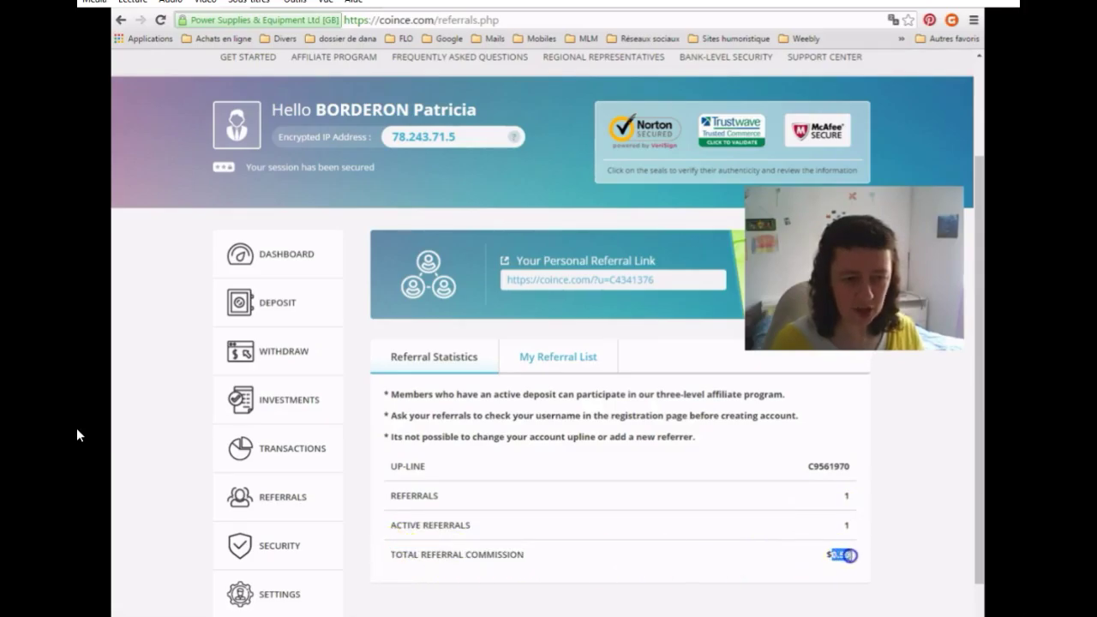
Step: Review the listed referral's nickname and status in My Referral List, and return to Referral Statistics
{"action": "left_click", "coordinate": [545, 364]}
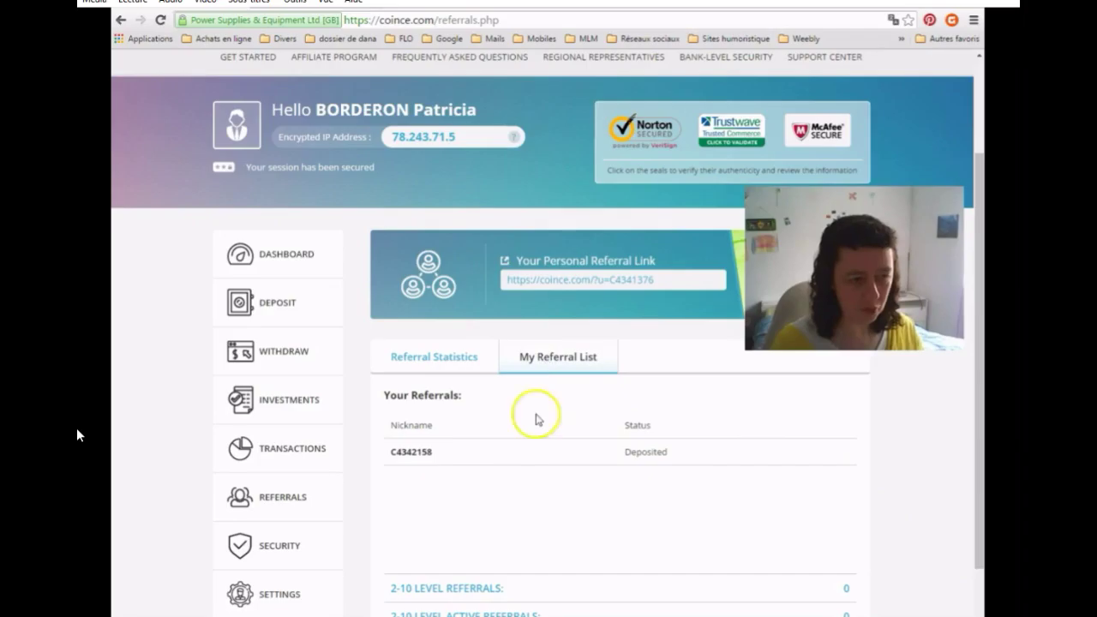
{"action": "scroll", "coordinate": [482, 483], "scroll_direction": "down", "scroll_amount": 2}
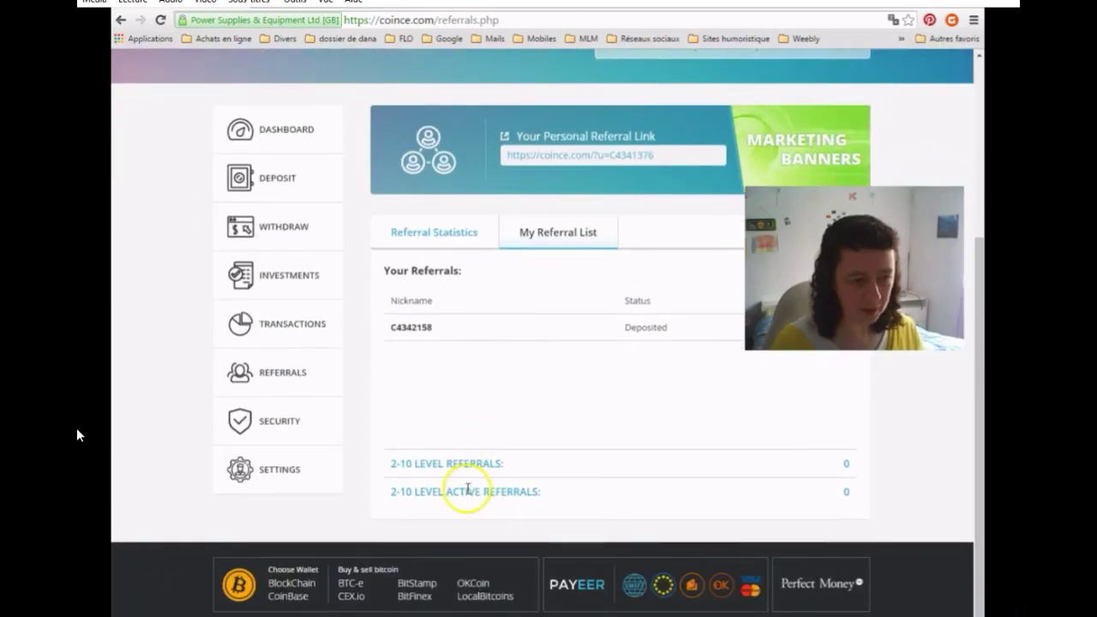
{"action": "left_click", "coordinate": [392, 328]}
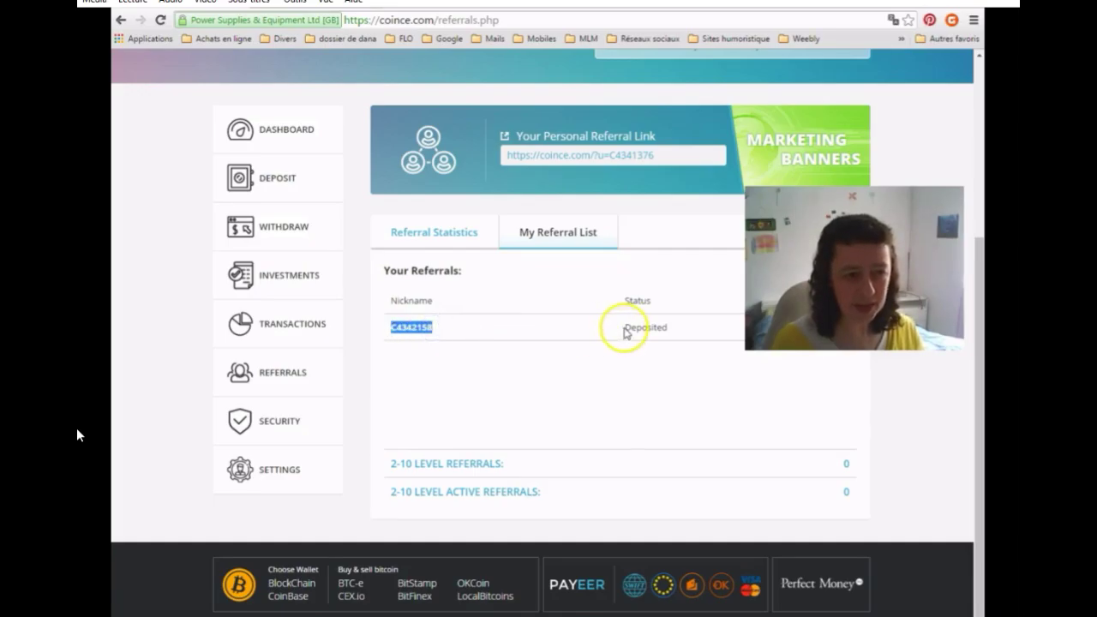
{"action": "left_click_drag", "start_coordinate": [625, 328], "coordinate": [642, 326]}
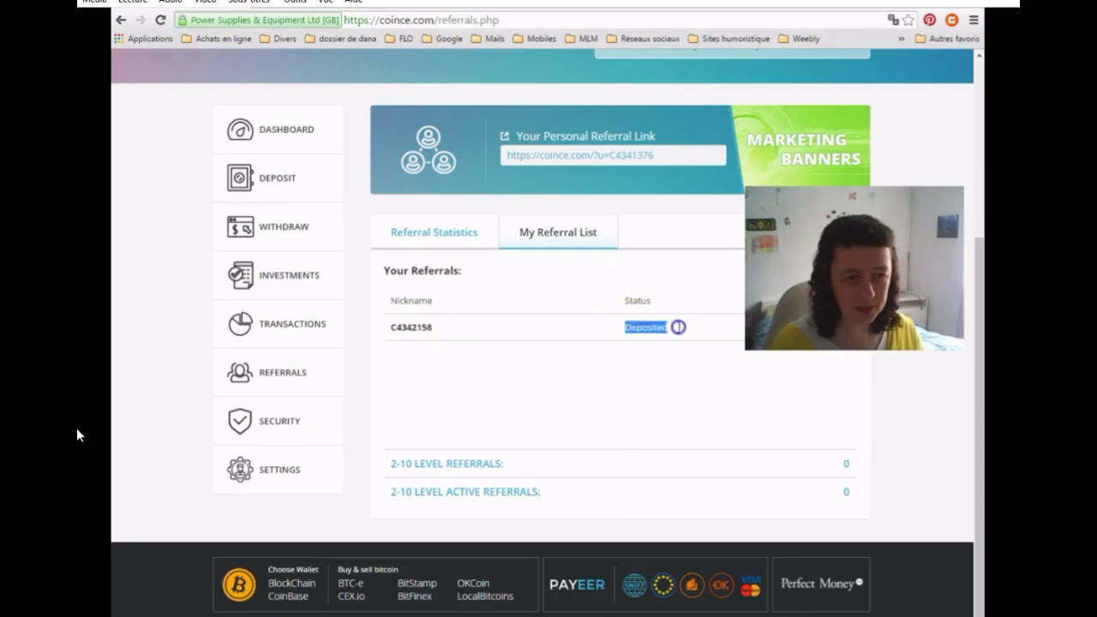
{"action": "left_click", "coordinate": [454, 231]}
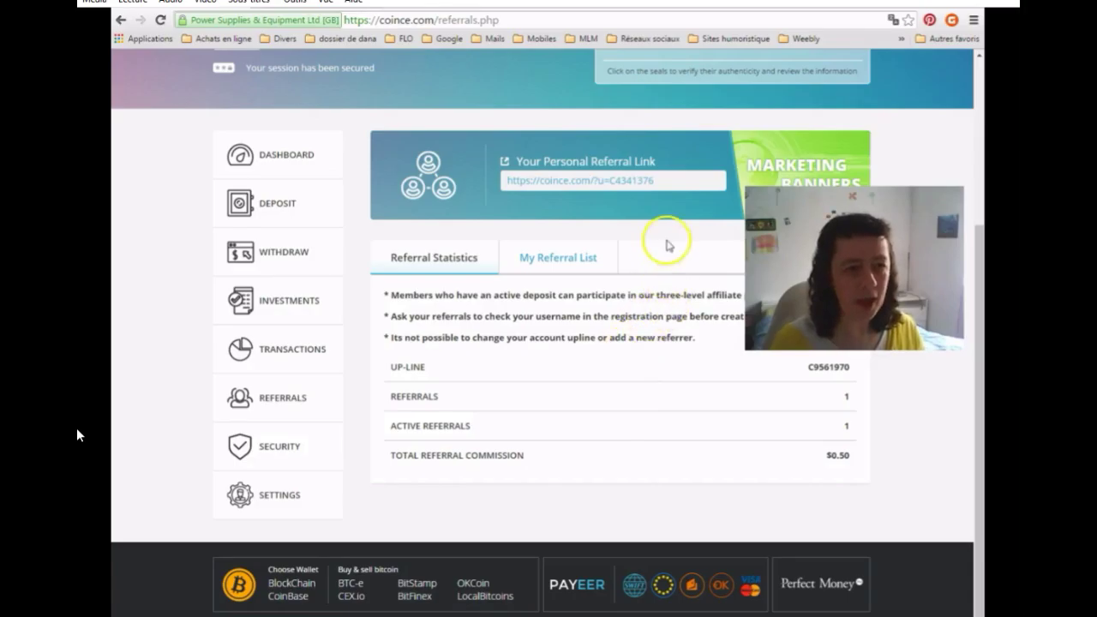
Step: Open the marketing banners page and select the full HTML code of the 728x90 banner
{"action": "left_click", "coordinate": [790, 162]}
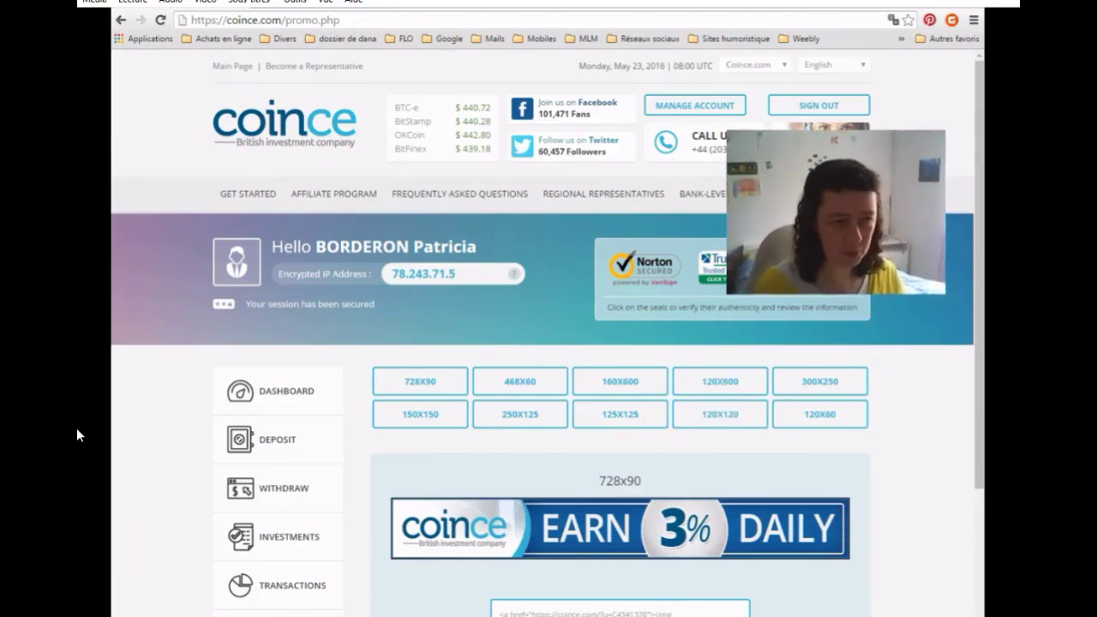
{"action": "left_click_drag", "start_coordinate": [978, 338], "coordinate": [978, 377]}
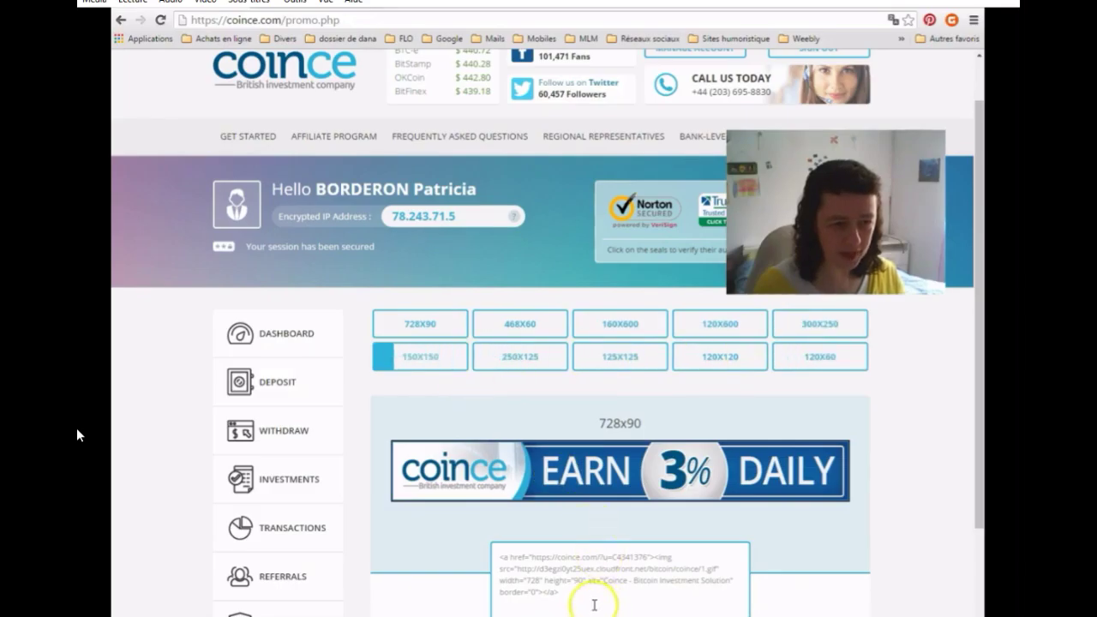
{"action": "left_click_drag", "start_coordinate": [578, 592], "coordinate": [492, 562]}
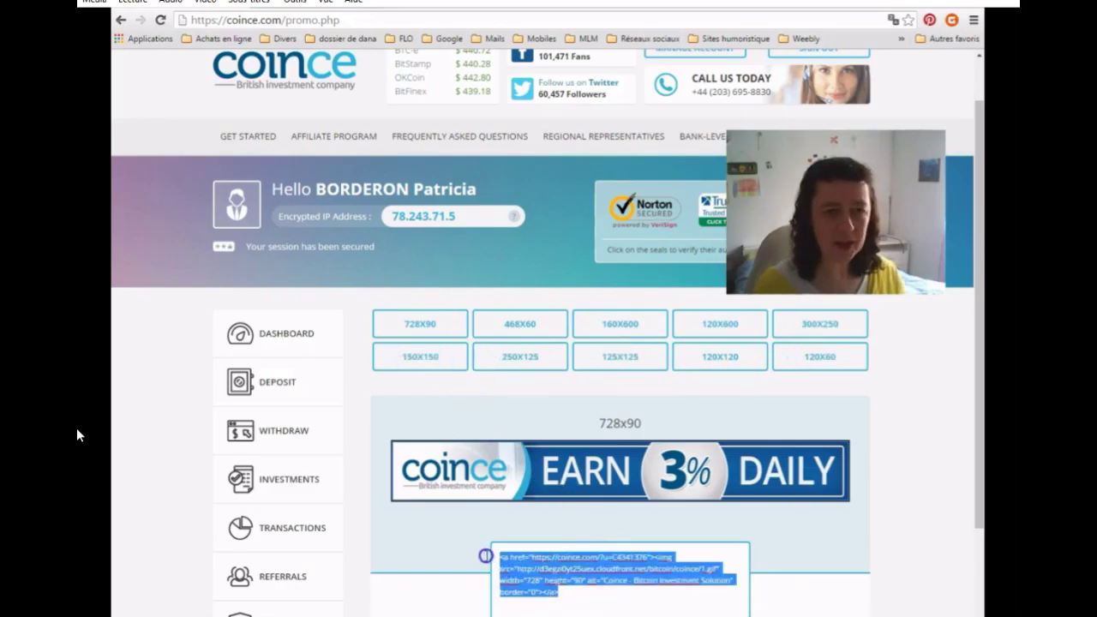
{"action": "right_click", "coordinate": [556, 568]}
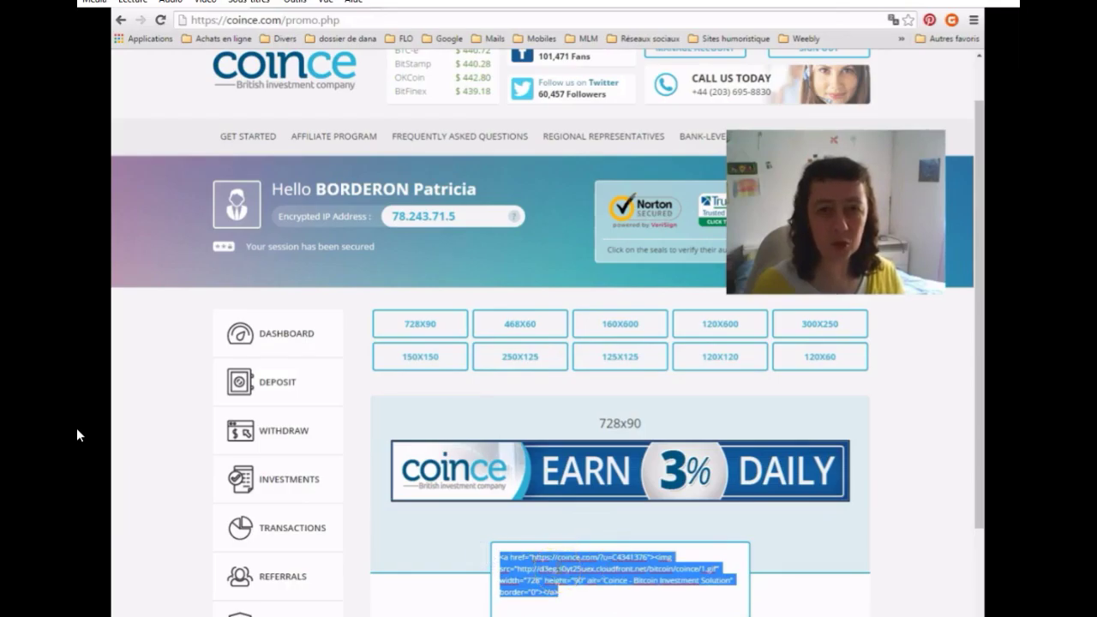
{"action": "left_click", "coordinate": [500, 500]}
Step: Display the 468x60 banner and select its full HTML code
{"action": "left_click", "coordinate": [516, 324]}
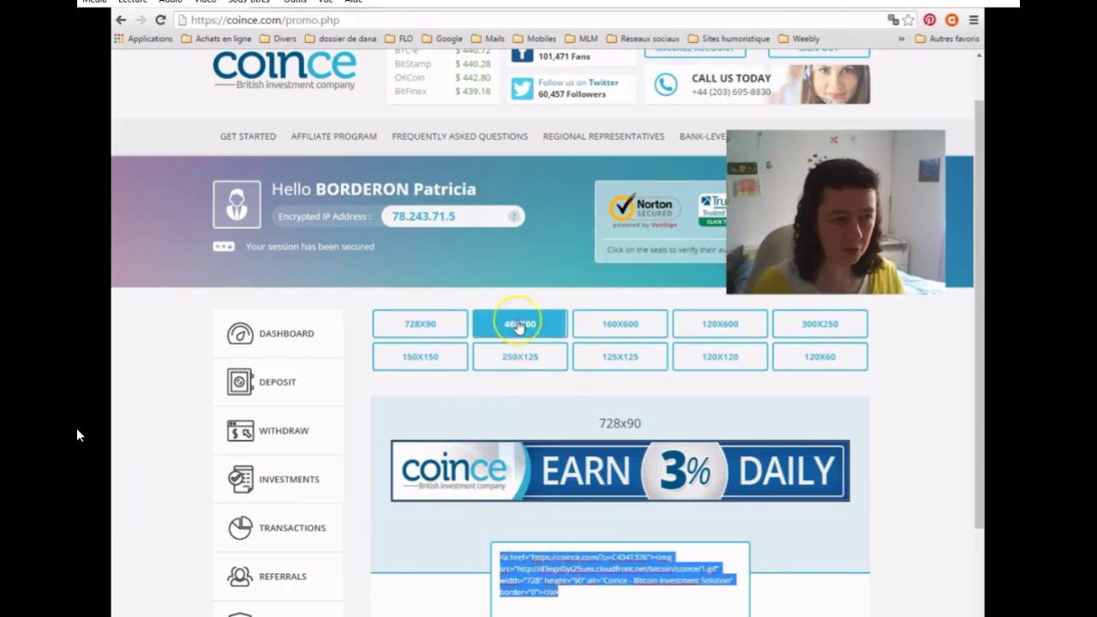
{"action": "left_click", "coordinate": [617, 330]}
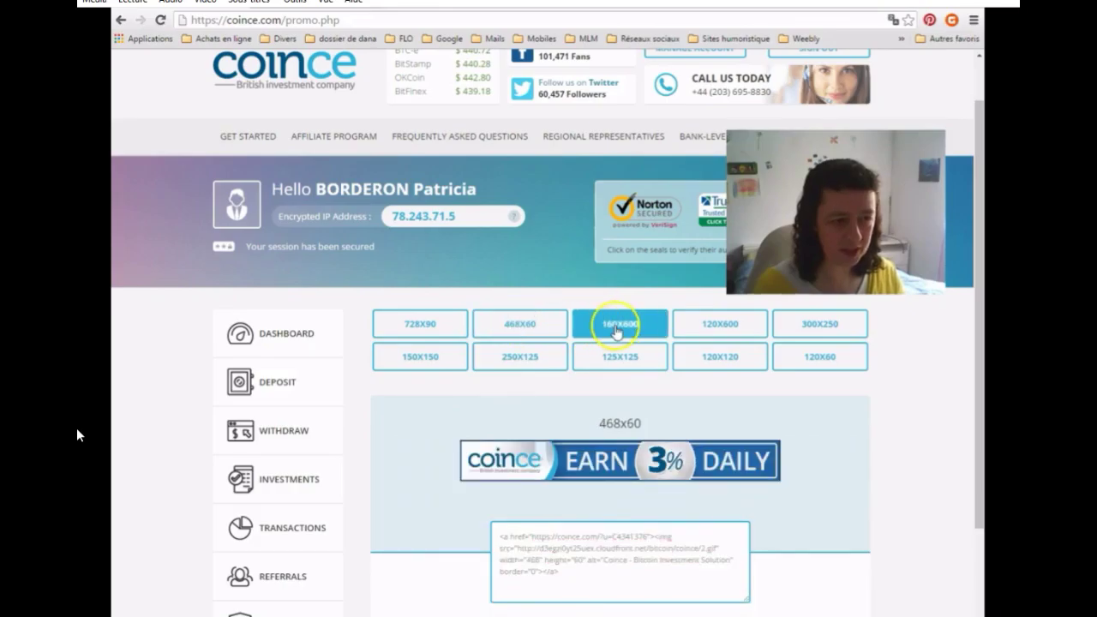
{"action": "left_click_drag", "start_coordinate": [581, 578], "coordinate": [500, 535]}
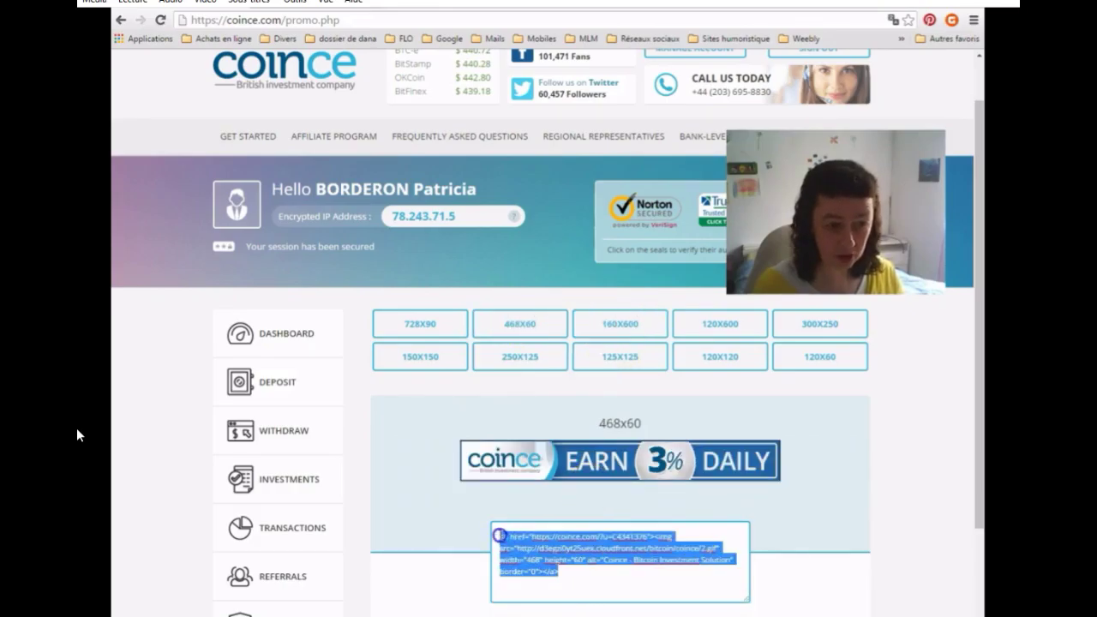
Step: Display the 160x600 banner, view its image and HTML code, and return to the banner size choices
{"action": "left_click", "coordinate": [632, 323]}
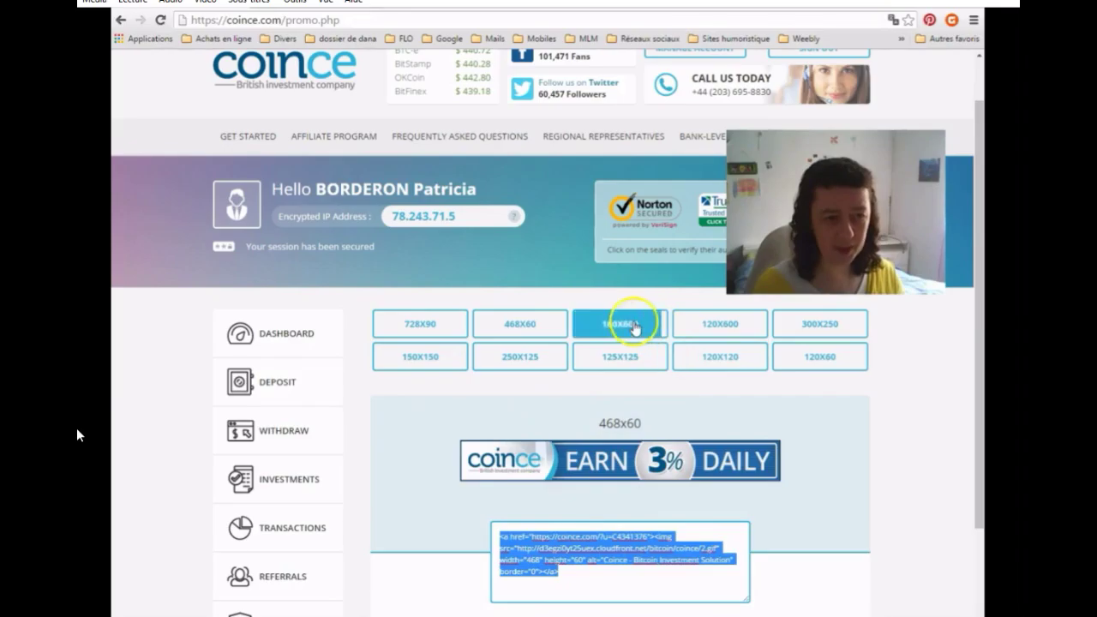
{"action": "scroll", "coordinate": [783, 374], "scroll_direction": "down", "scroll_amount": 3}
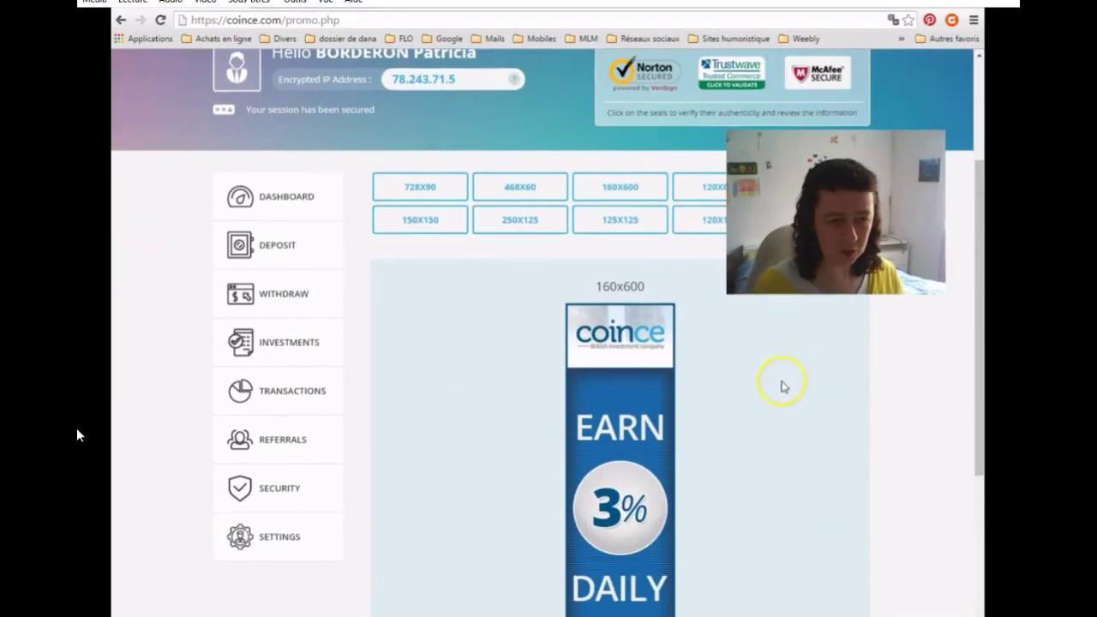
{"action": "scroll", "coordinate": [781, 386], "scroll_direction": "down", "scroll_amount": 3}
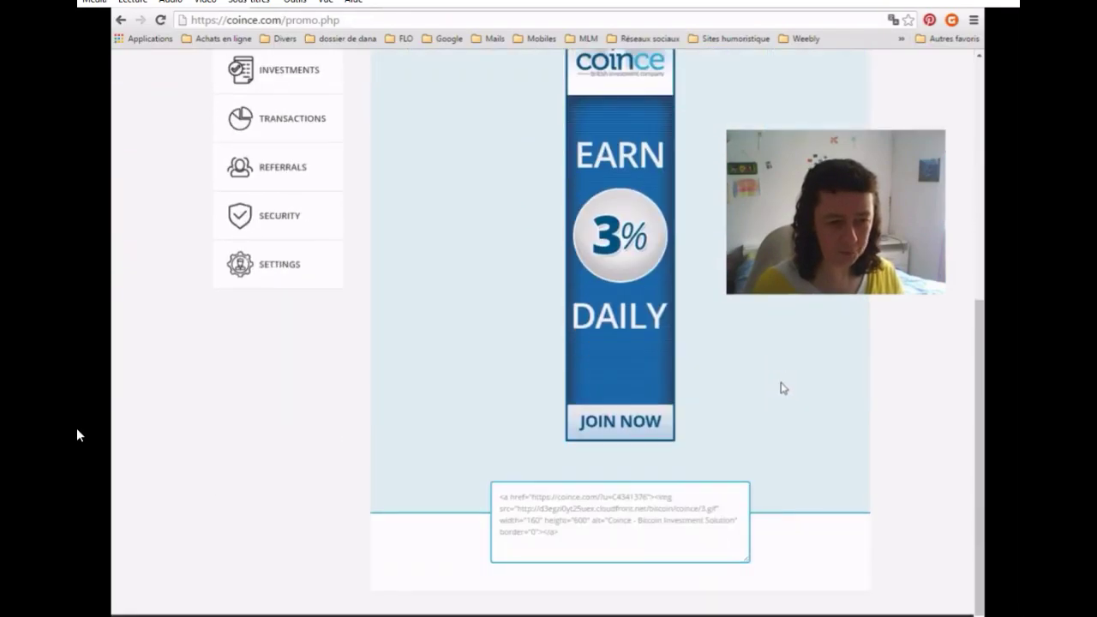
{"action": "scroll", "coordinate": [781, 387], "scroll_direction": "up", "scroll_amount": 9}
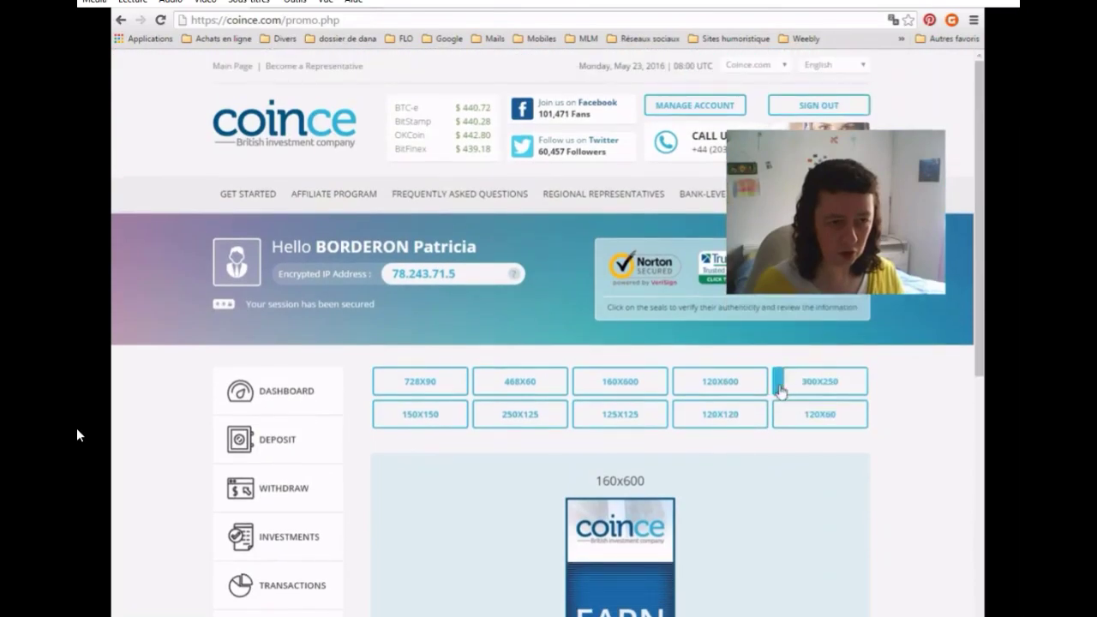
Step: Display the 120x600 banner and the 300x250 banner, and view the latter's image and HTML code
{"action": "left_click_drag", "start_coordinate": [597, 480], "coordinate": [646, 479]}
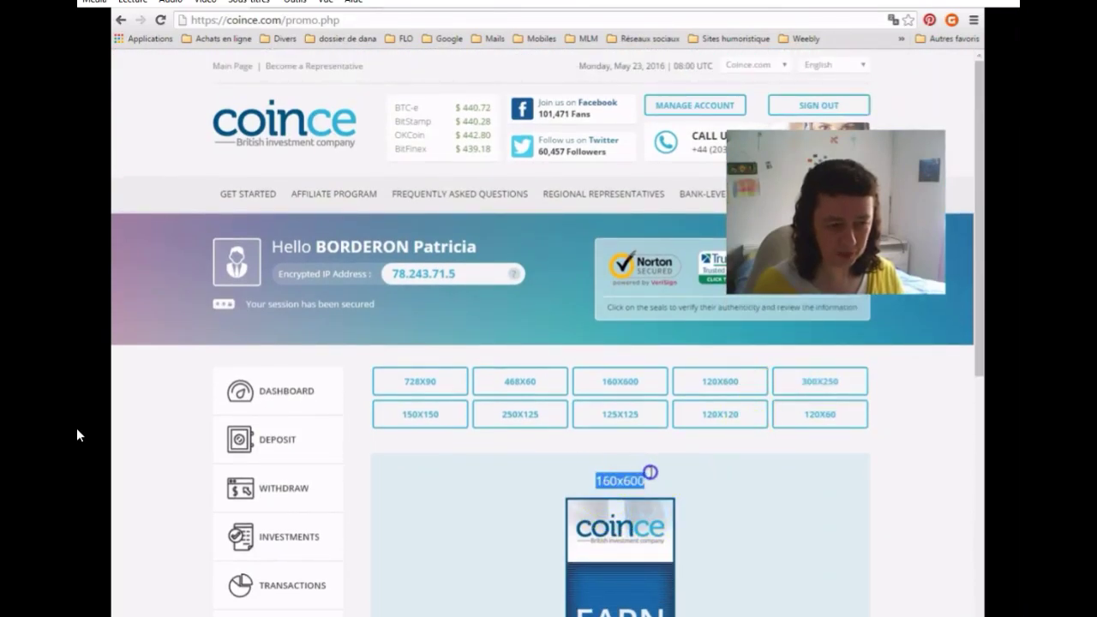
{"action": "left_click", "coordinate": [723, 383]}
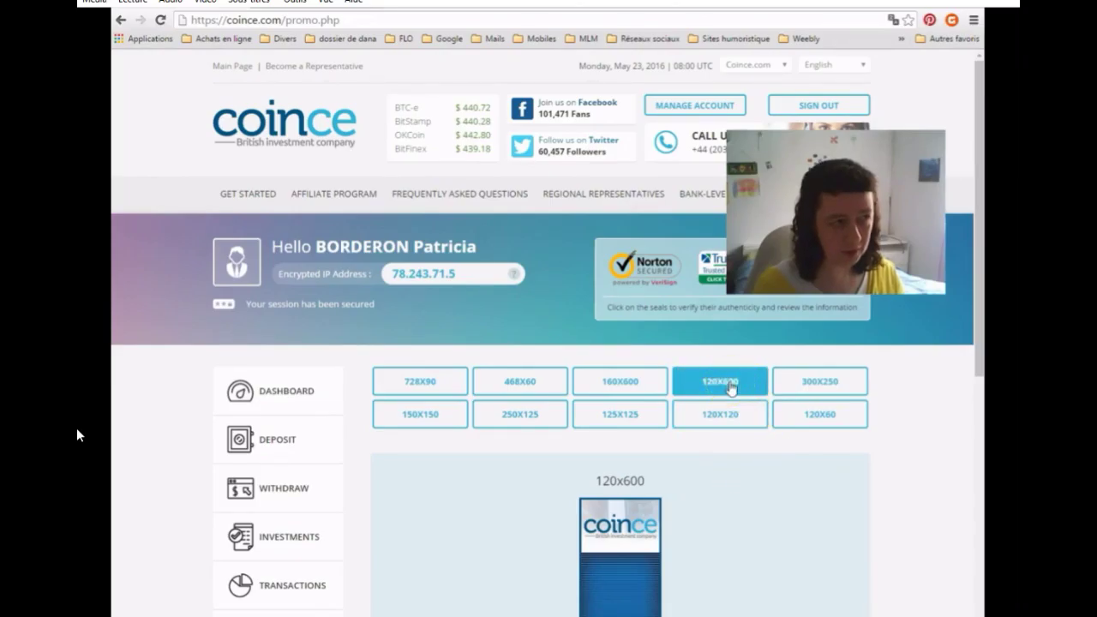
{"action": "left_click", "coordinate": [818, 383]}
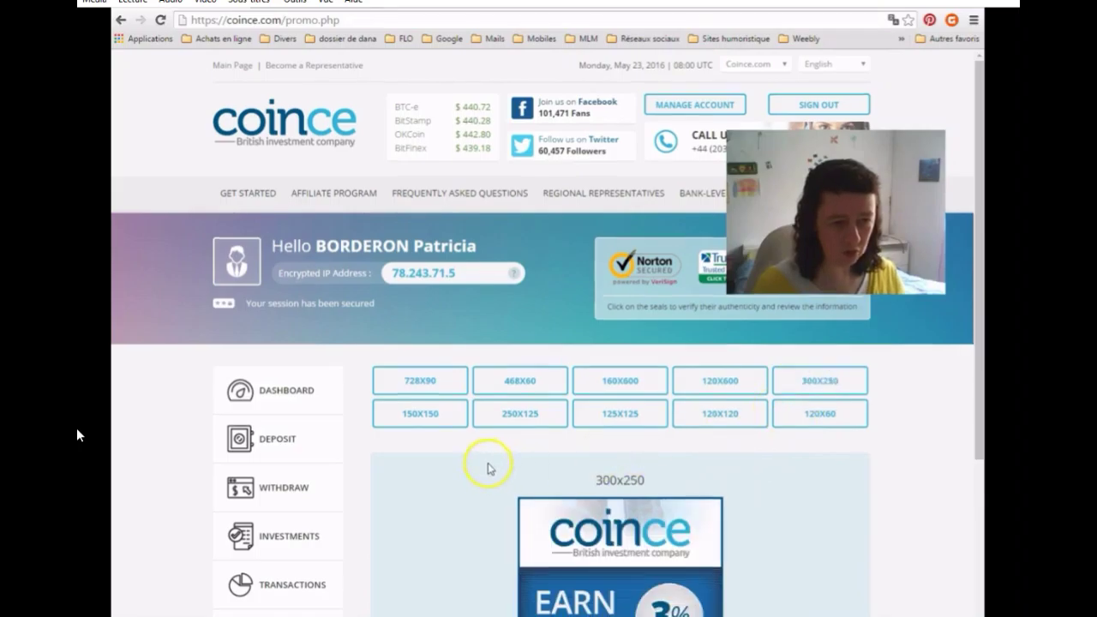
{"action": "scroll", "coordinate": [480, 428], "scroll_direction": "down", "scroll_amount": 2}
{"action": "scroll", "coordinate": [454, 340], "scroll_direction": "down", "scroll_amount": 1}
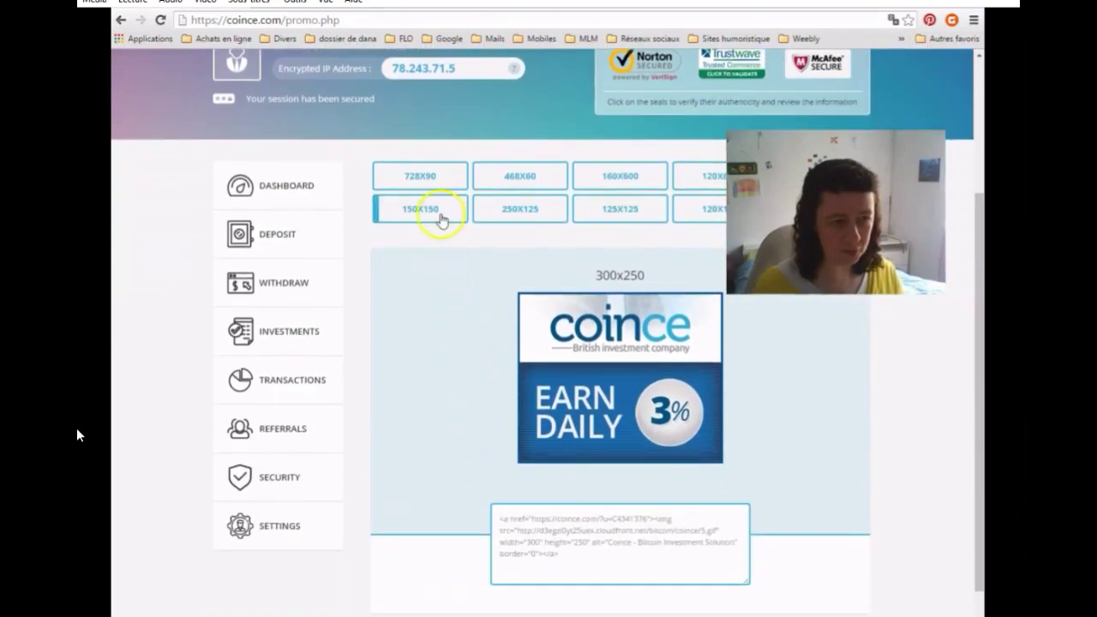
Step: View the 150x150, 250x125, 125x125 and 120x120 banners one after another
{"action": "left_click", "coordinate": [435, 211]}
{"action": "left_click", "coordinate": [515, 217]}
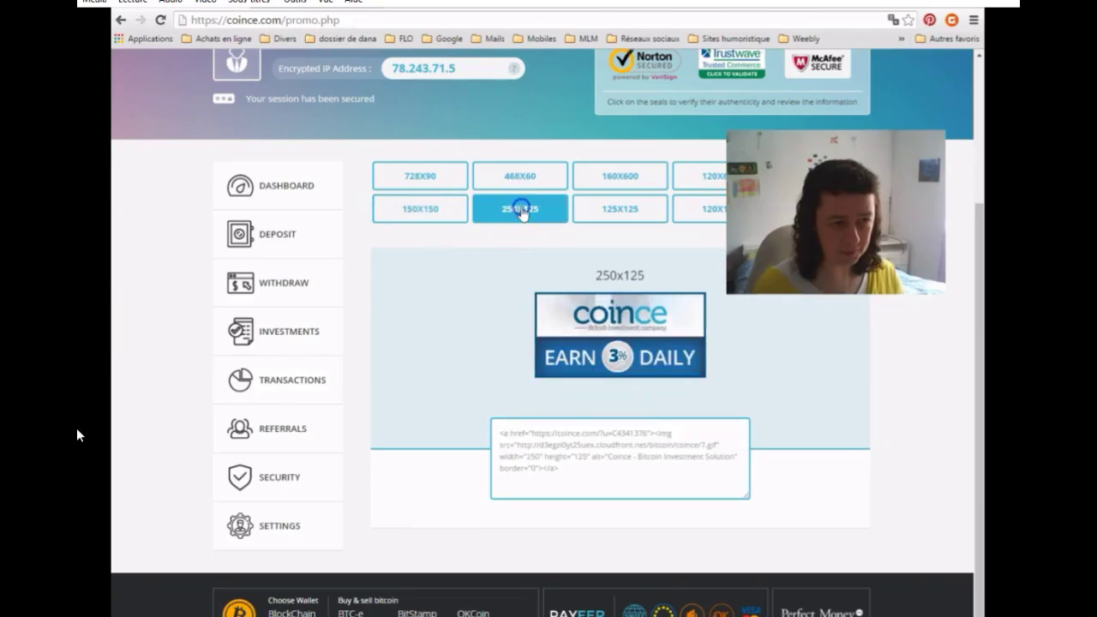
{"action": "left_click", "coordinate": [630, 213]}
{"action": "scroll", "coordinate": [632, 257], "scroll_direction": "up", "scroll_amount": 2}
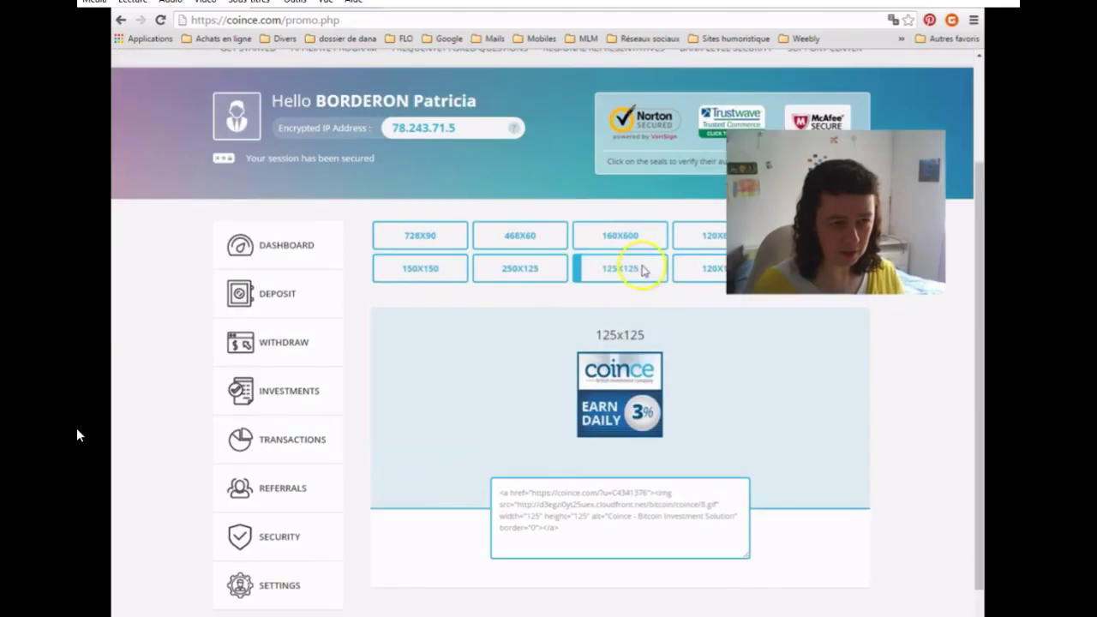
{"action": "left_click", "coordinate": [727, 351]}
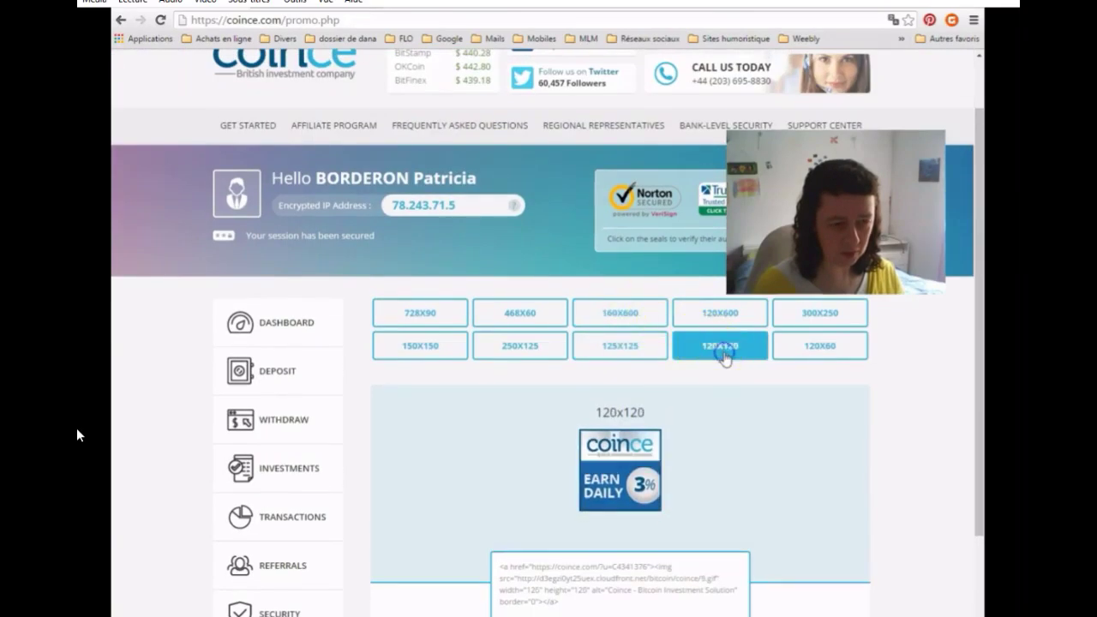
Step: Display the 120x60 banner and start saving its image to a file
{"action": "left_click", "coordinate": [816, 348]}
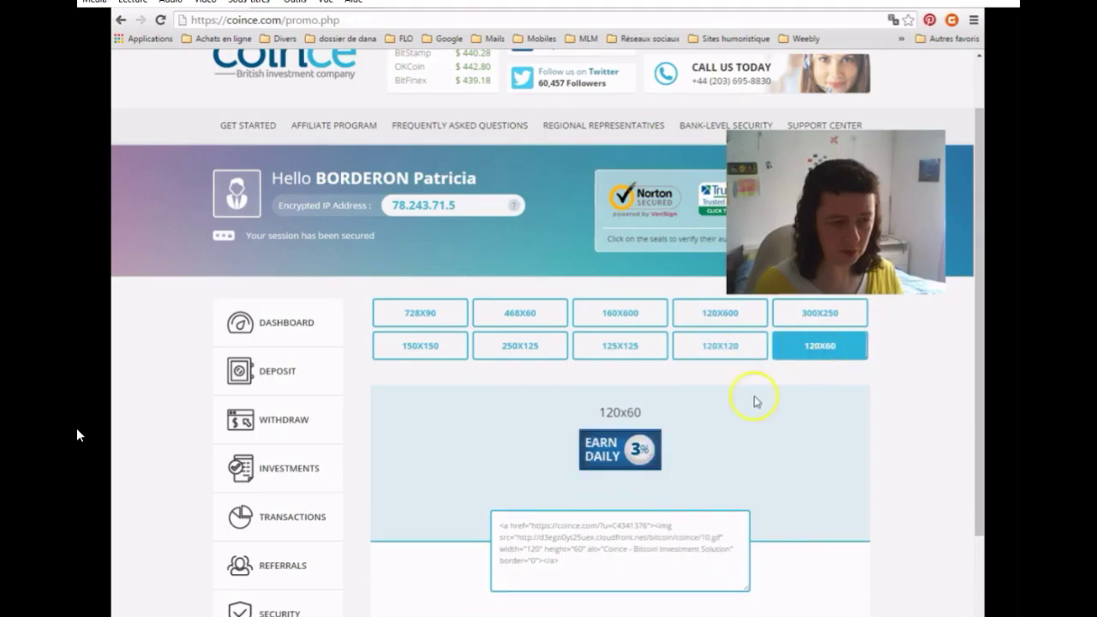
{"action": "left_click", "coordinate": [614, 455]}
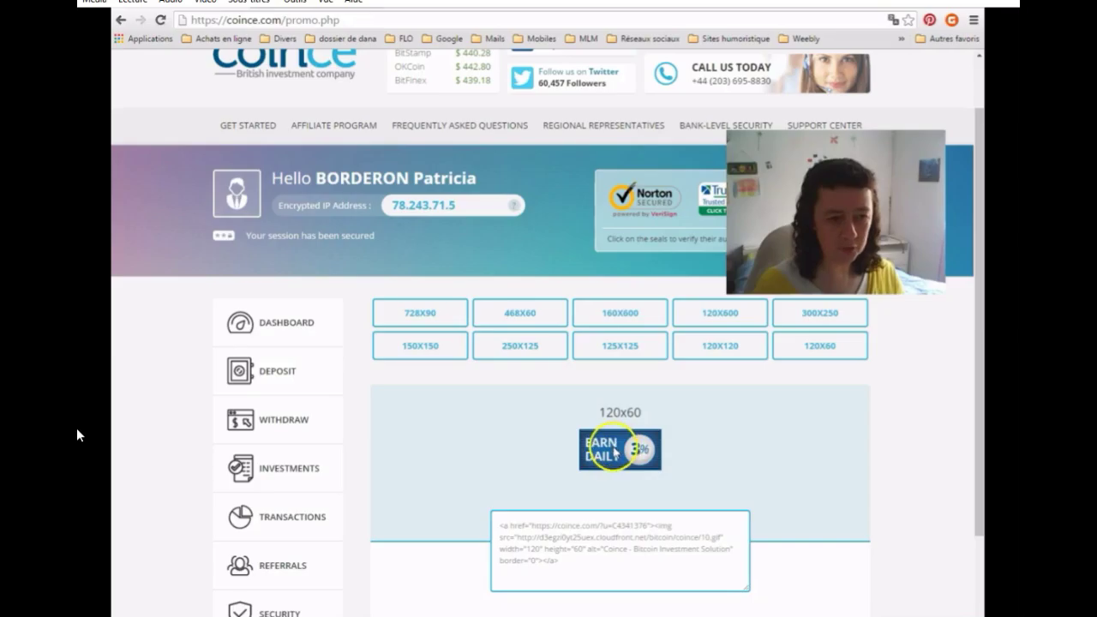
{"action": "right_click", "coordinate": [614, 449]}
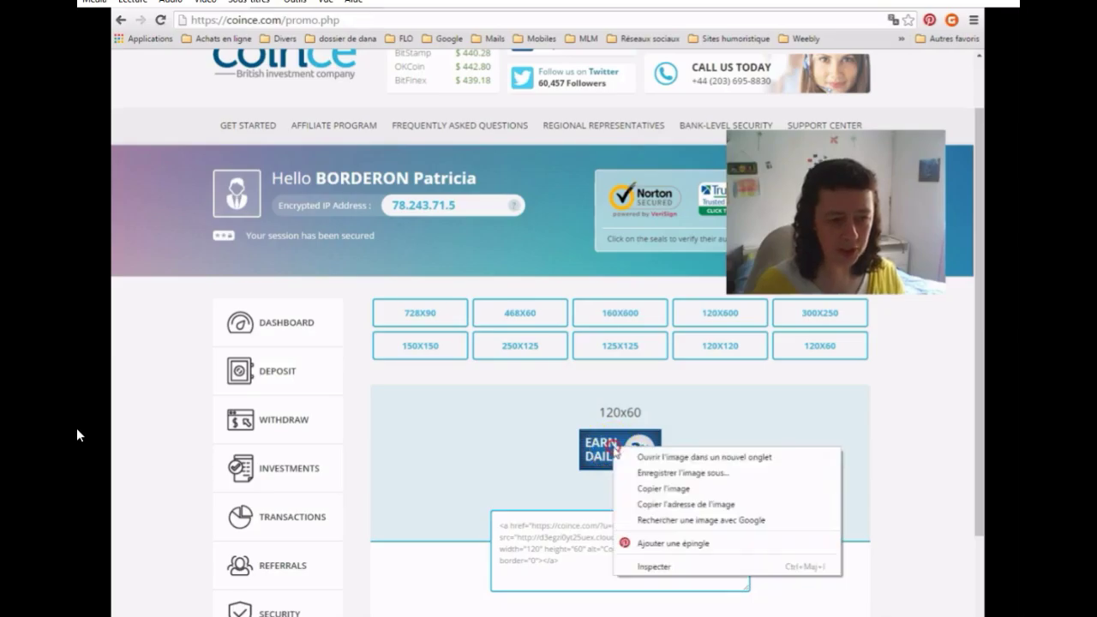
{"action": "left_click", "coordinate": [658, 478]}
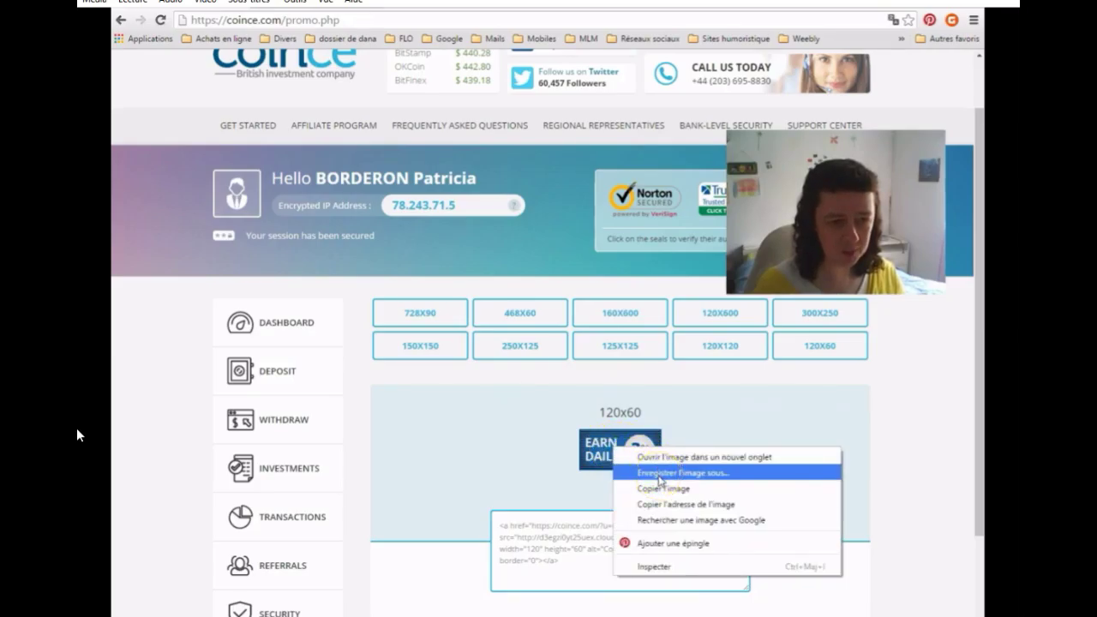
{"action": "left_click", "coordinate": [658, 476]}
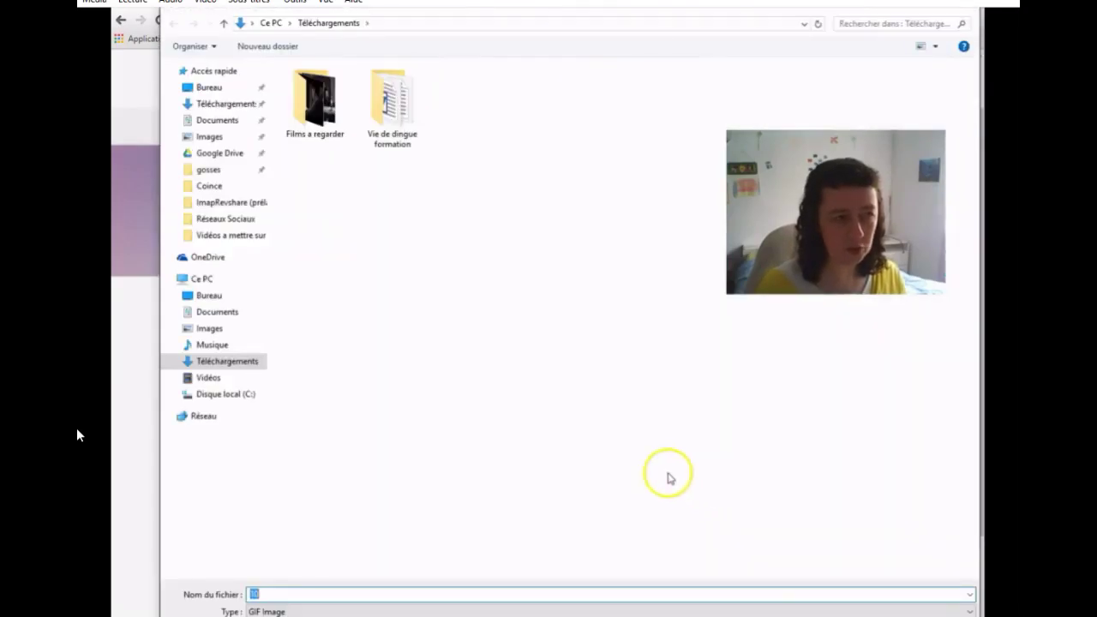
Step: Set the save location to the Bannières folder under Google Drive, Travail a domicile, Coince
{"action": "left_click", "coordinate": [224, 153]}
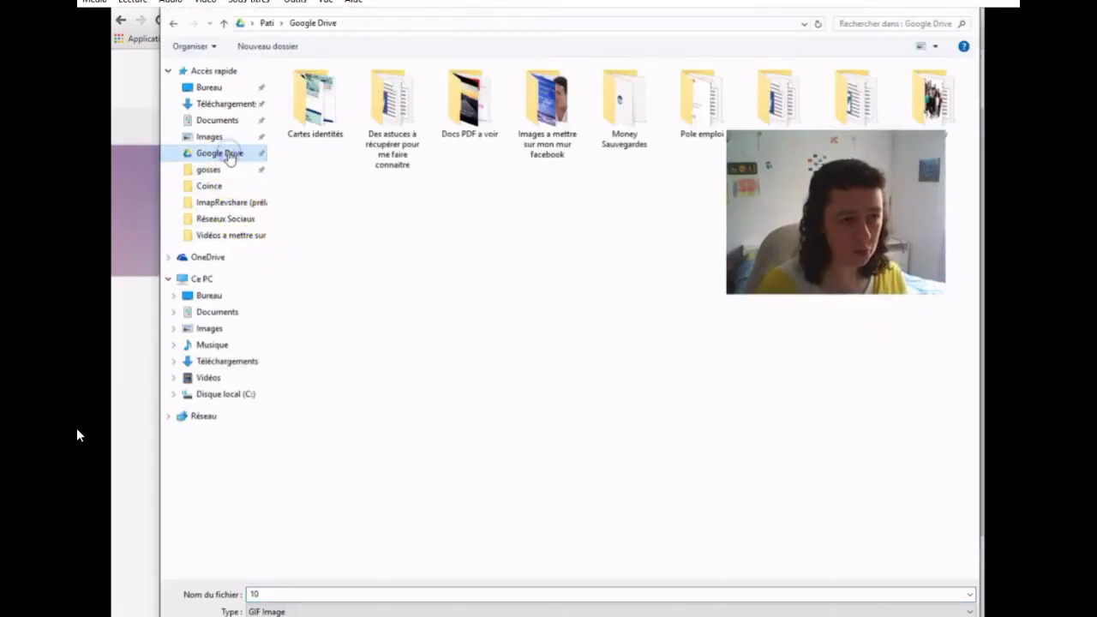
{"action": "double_click", "coordinate": [854, 96]}
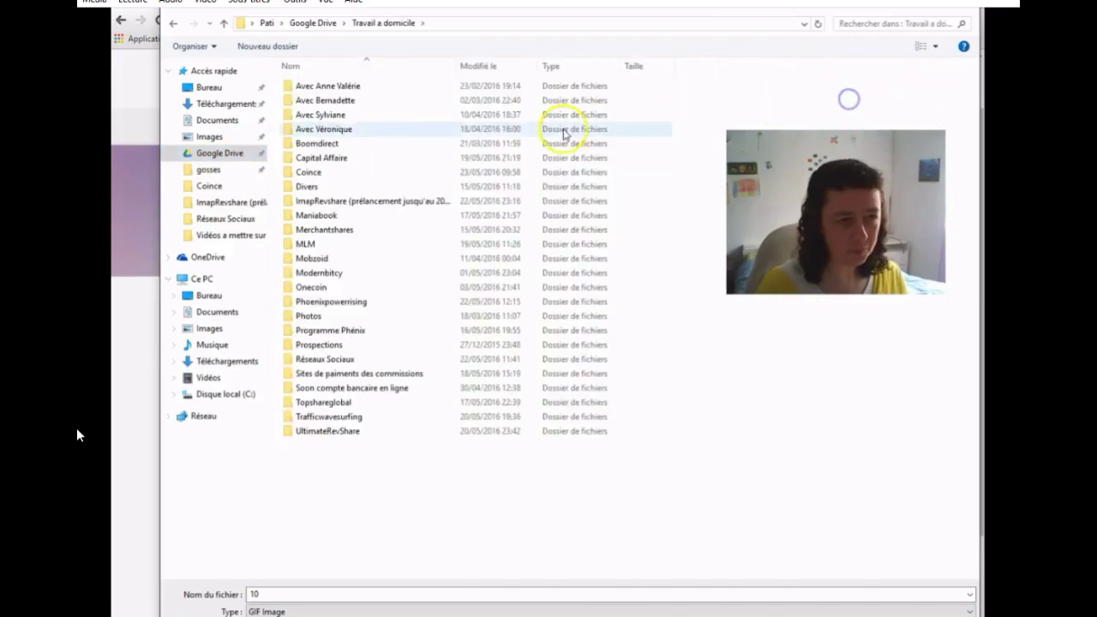
{"action": "double_click", "coordinate": [314, 173]}
{"action": "left_click", "coordinate": [331, 88]}
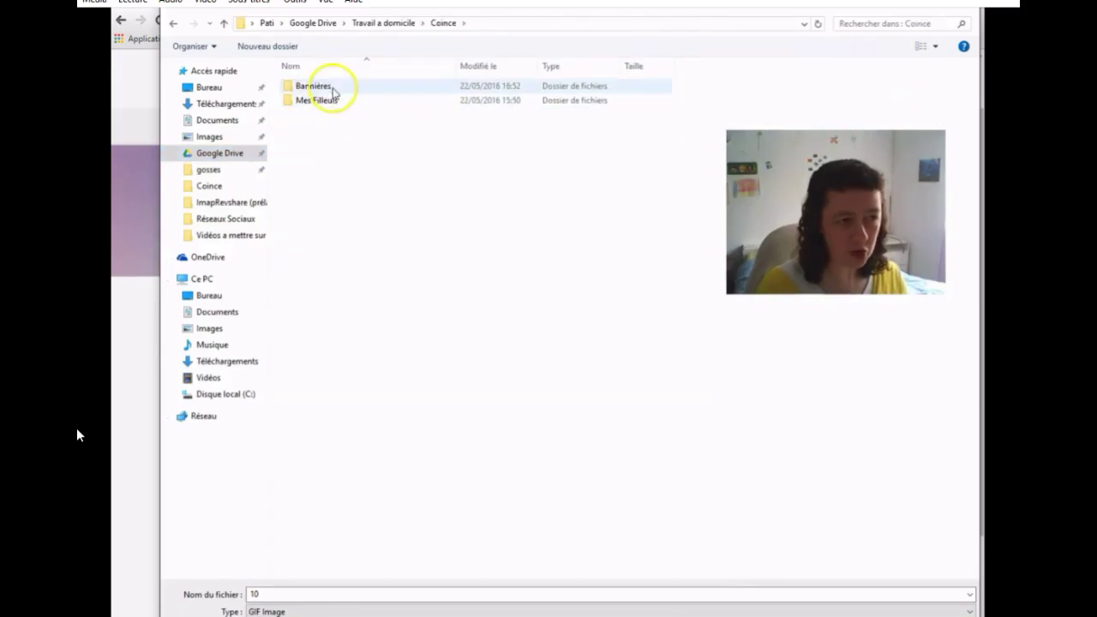
{"action": "double_click", "coordinate": [331, 88]}
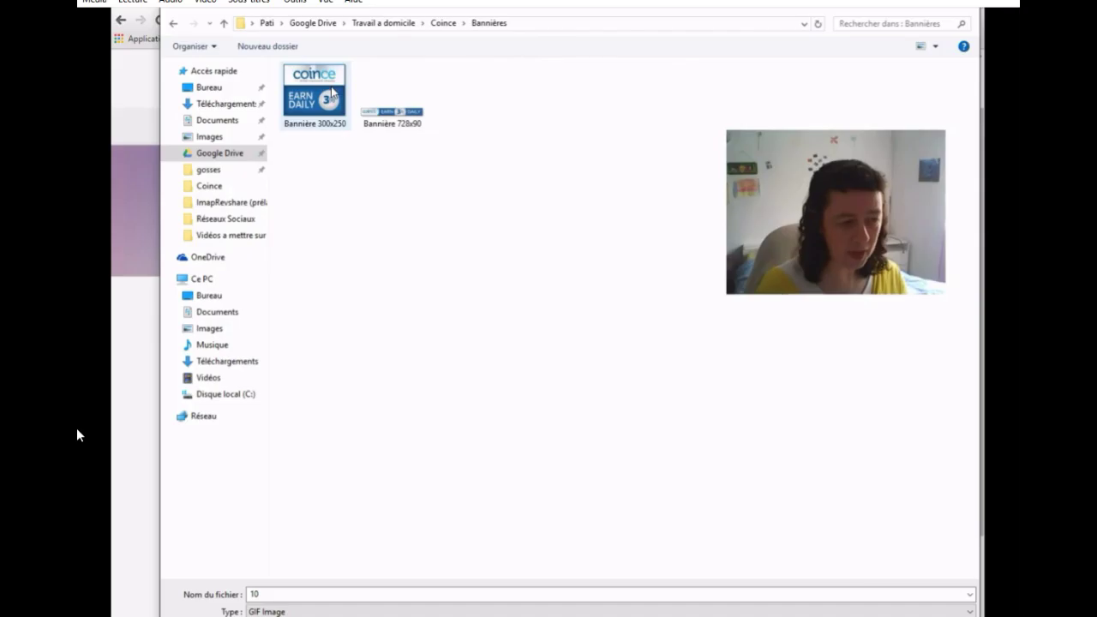
Step: Save the banner image as "Bannière 120x60", basing the name on the existing 300x250 banner file
{"action": "mouse_move", "coordinate": [697, 1]}
{"action": "left_mouse_down"}
{"action": "mouse_move", "coordinate": [686, 103]}
{"action": "mouse_move", "coordinate": [693, 246]}
{"action": "mouse_move", "coordinate": [752, 526]}
{"action": "mouse_move", "coordinate": [772, 460]}
{"action": "mouse_move", "coordinate": [785, 2]}
{"action": "mouse_move", "coordinate": [713, 3]}
{"action": "left_mouse_up"}
{"action": "left_click", "coordinate": [340, 132]}
{"action": "left_click", "coordinate": [286, 592]}
{"action": "left_click", "coordinate": [284, 593]}
{"action": "left_click_drag", "start_coordinate": [285, 593], "coordinate": [417, 591]}
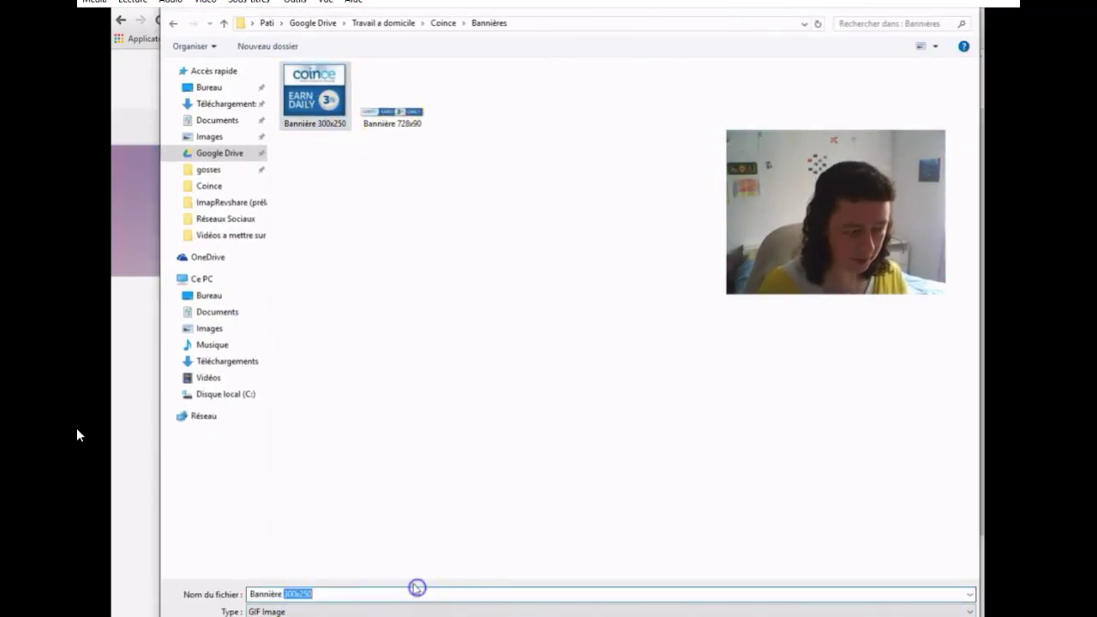
{"action": "type", "text": "120x60"}
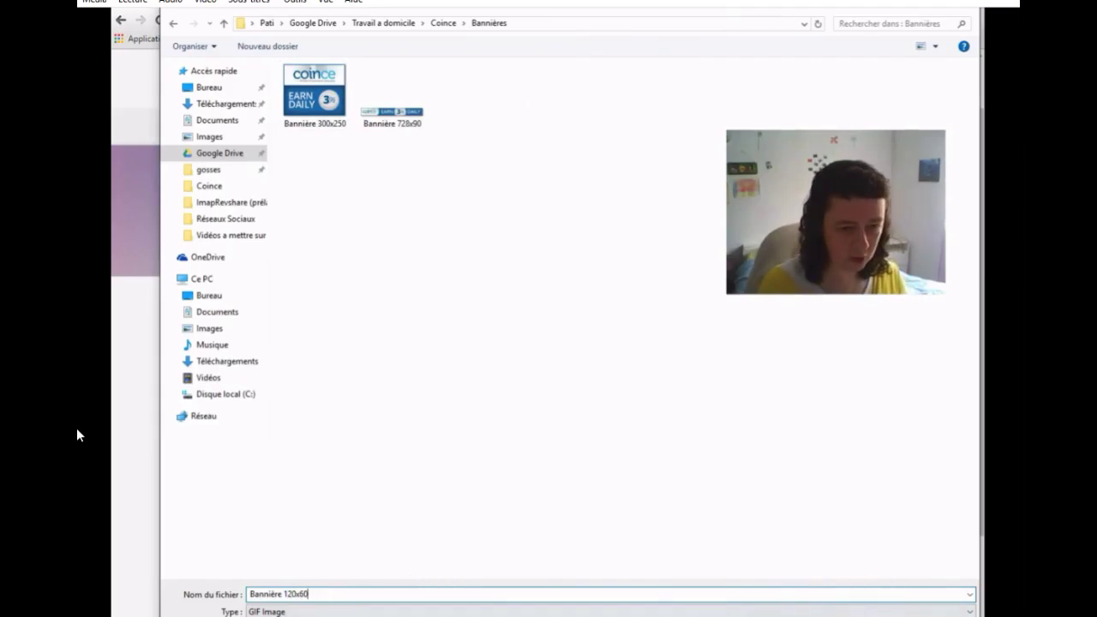
{"action": "key", "text": "Return"}
Step: Select the full HTML code of the 120x60 banner and copy it
{"action": "left_click", "coordinate": [571, 557]}
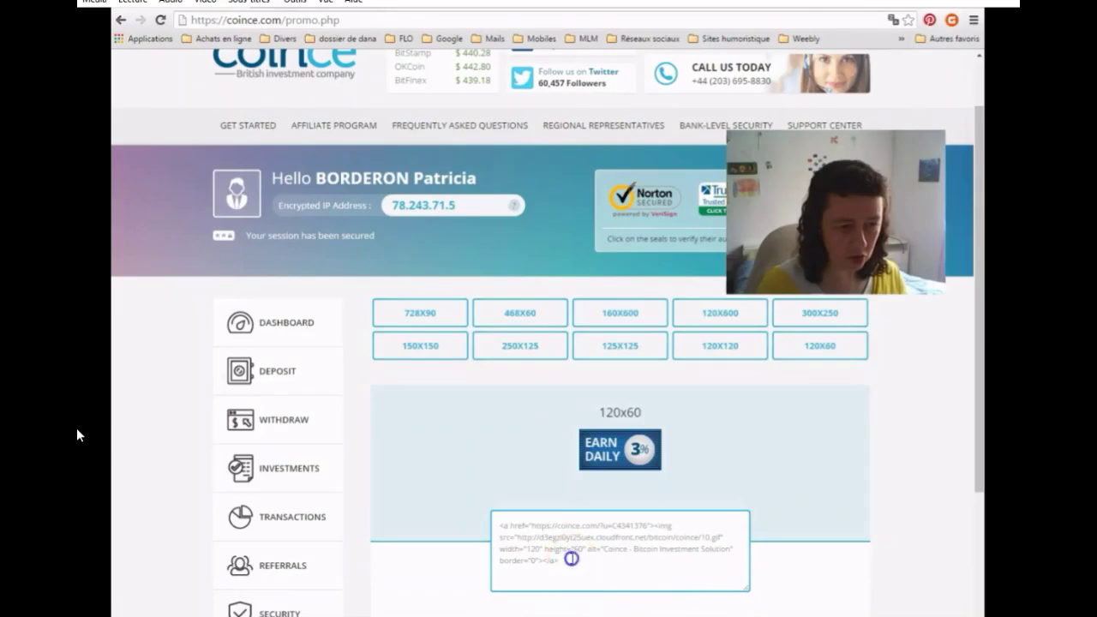
{"action": "left_click", "coordinate": [486, 517]}
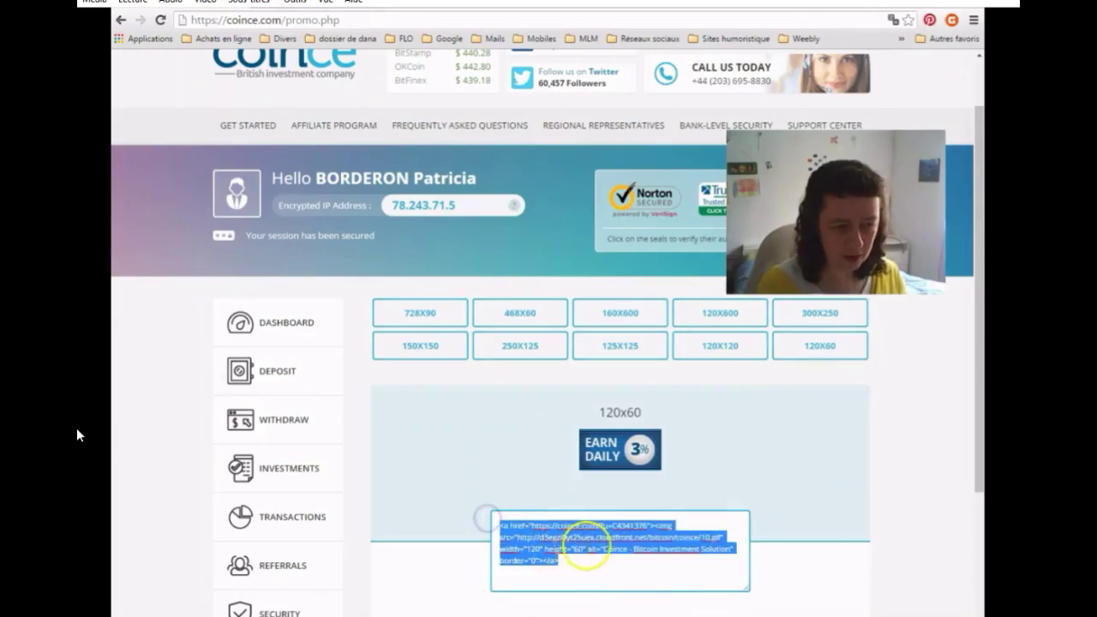
{"action": "right_click", "coordinate": [542, 542]}
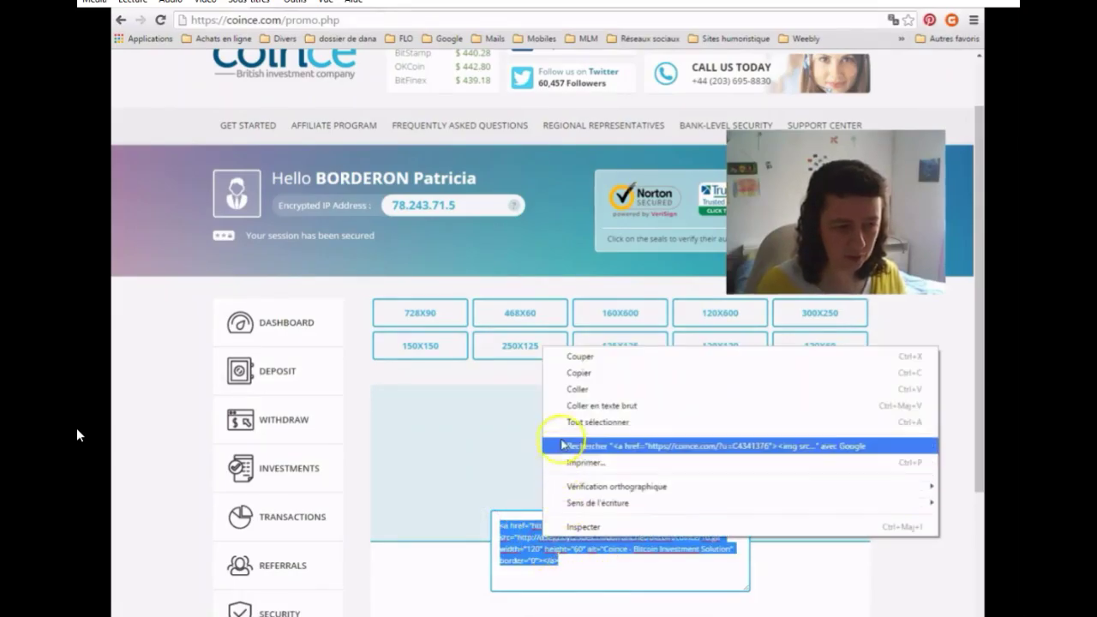
{"action": "left_click", "coordinate": [566, 377]}
{"action": "scroll", "coordinate": [403, 426], "scroll_direction": "down", "scroll_amount": 2}
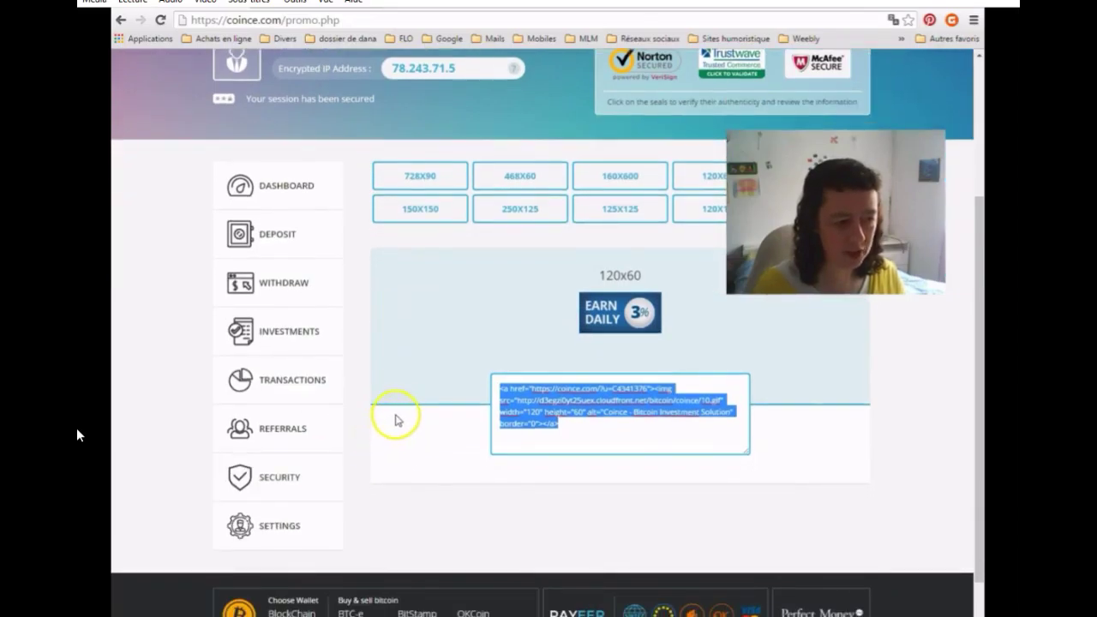
{"action": "scroll", "coordinate": [397, 419], "scroll_direction": "up", "scroll_amount": 2}
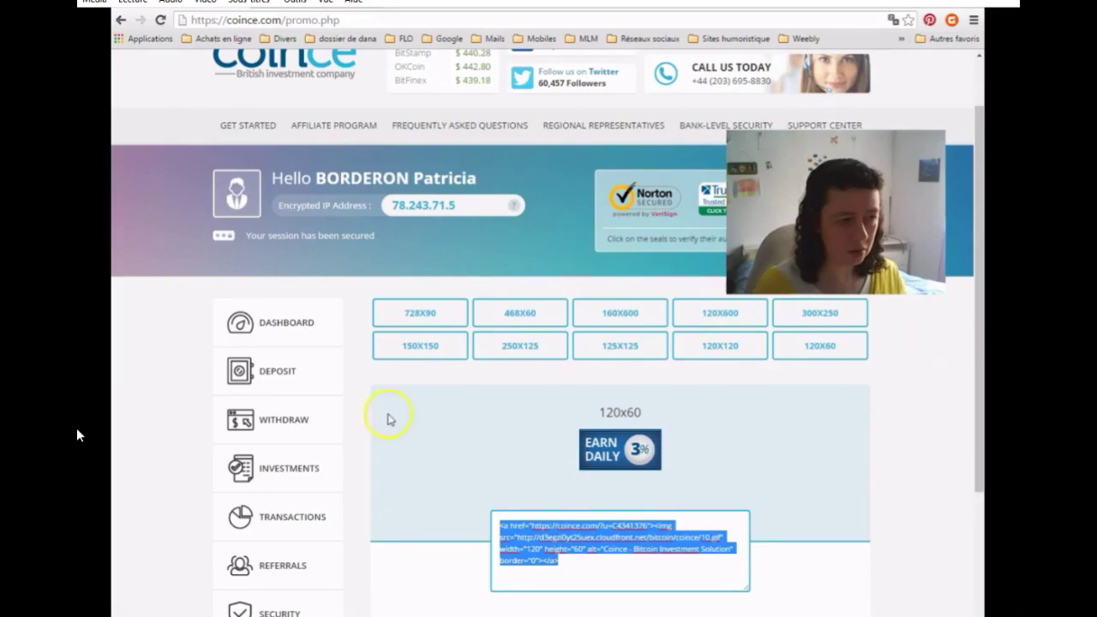
Step: Open the withdrawal page and review its form translated into French, restoring the original language when done
{"action": "left_click", "coordinate": [294, 428]}
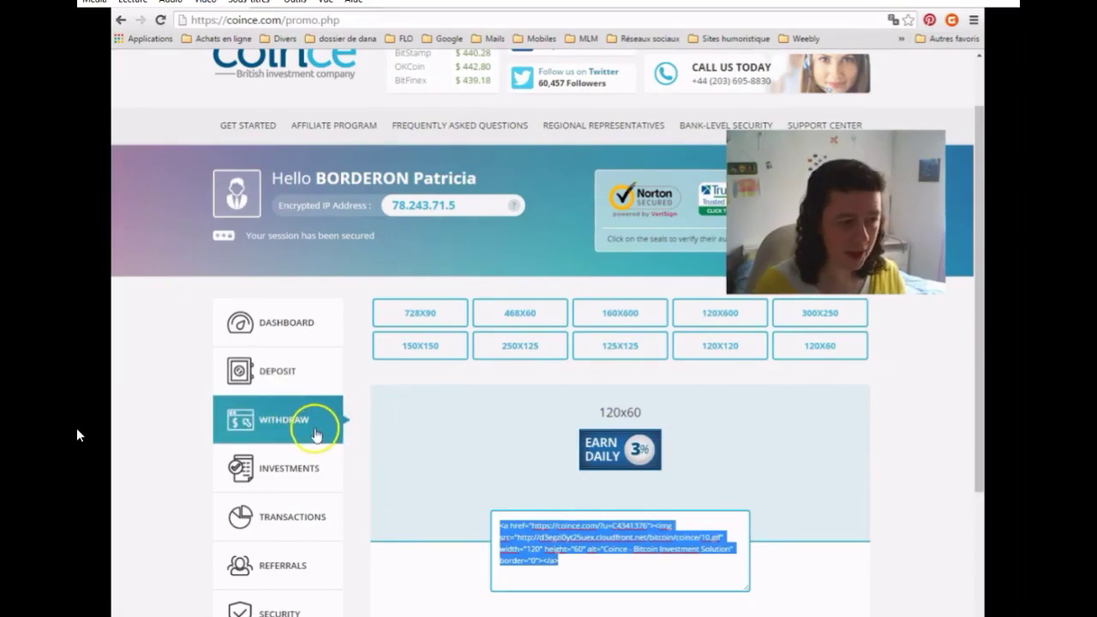
{"action": "left_click", "coordinate": [312, 422]}
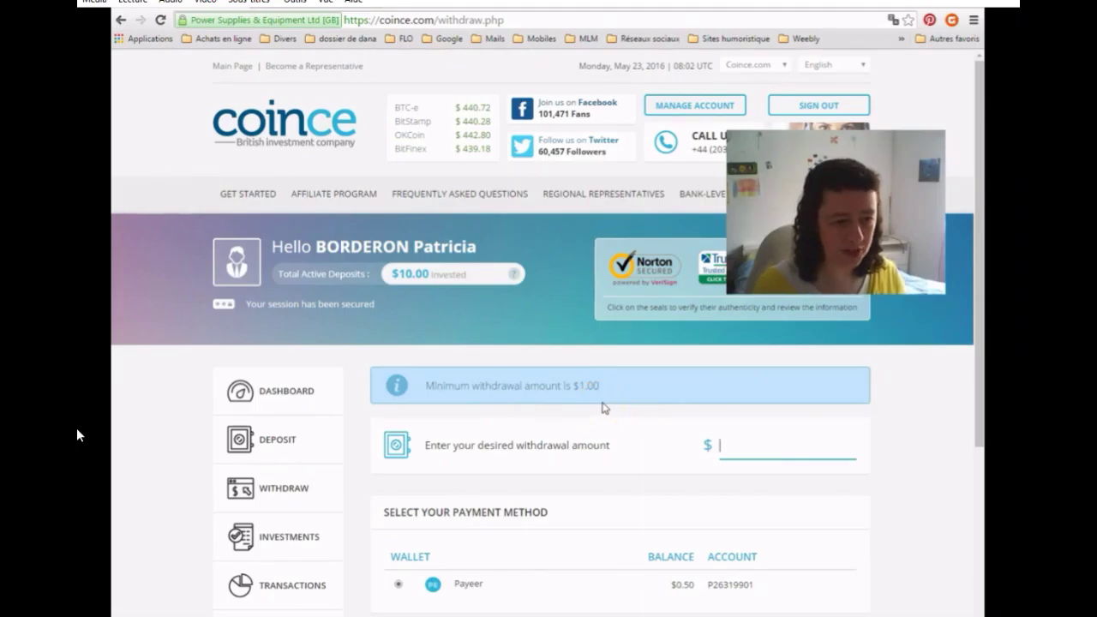
{"action": "scroll", "coordinate": [604, 408], "scroll_direction": "down", "scroll_amount": 2}
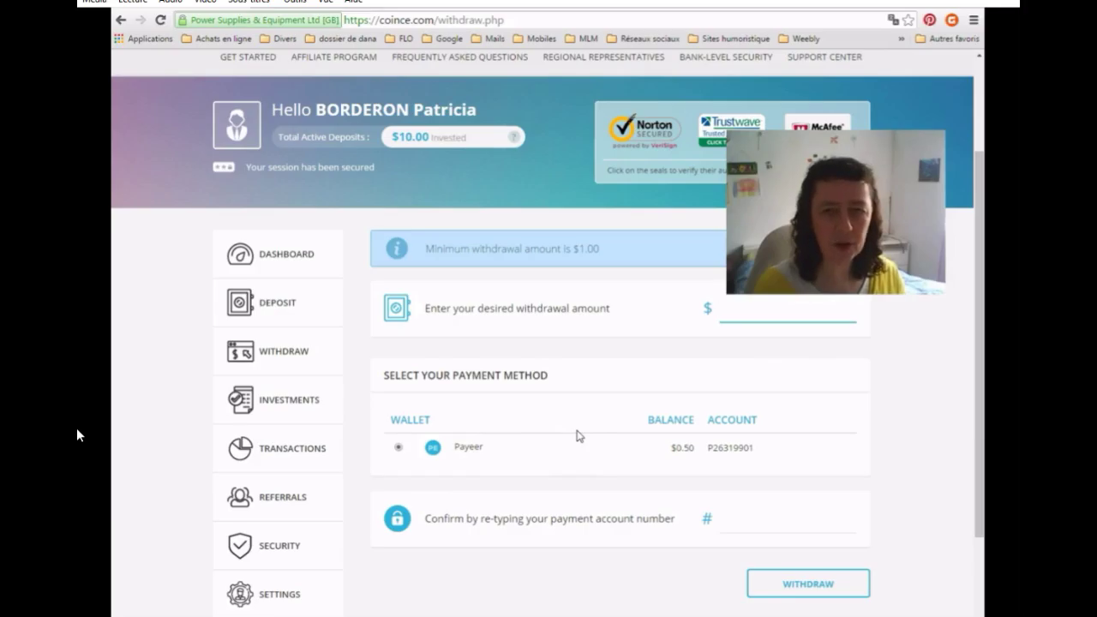
{"action": "right_click", "coordinate": [536, 547]}
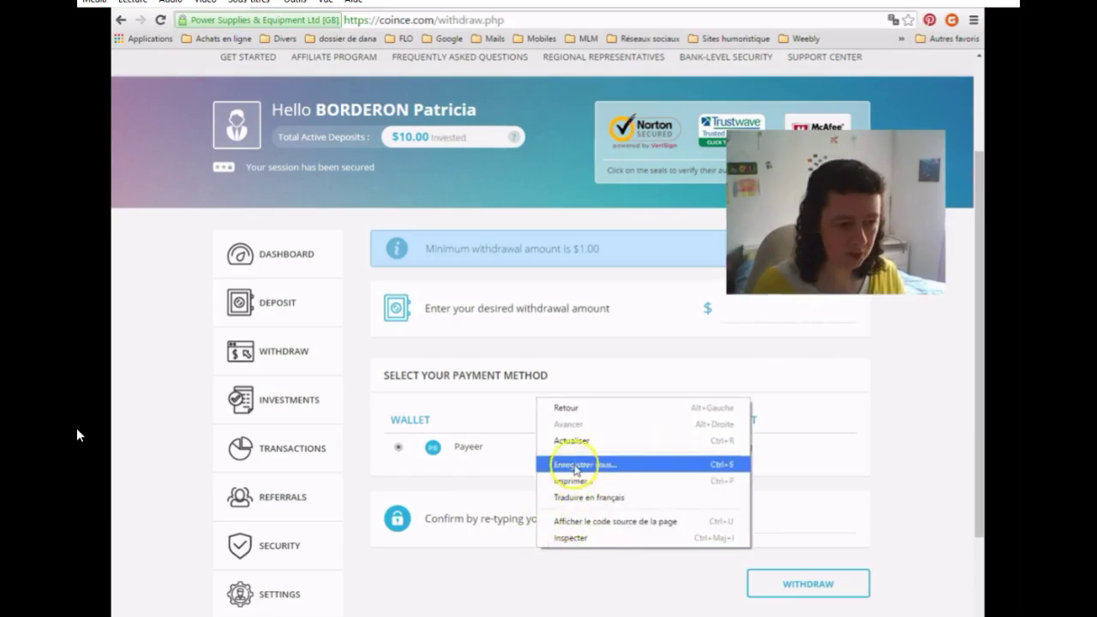
{"action": "left_click", "coordinate": [590, 502]}
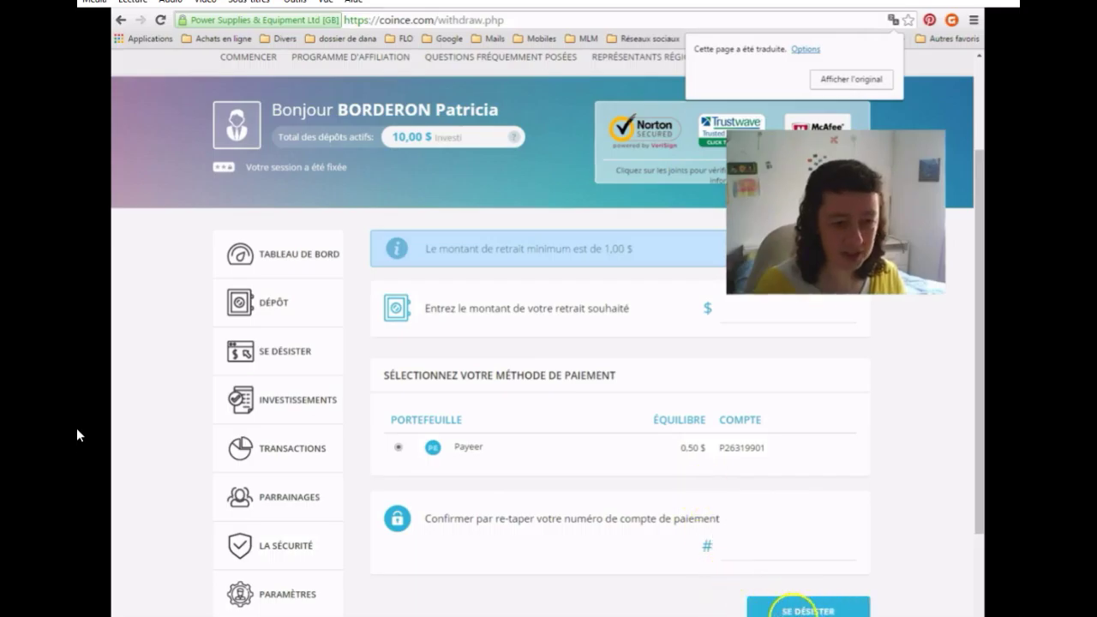
{"action": "left_click", "coordinate": [887, 81]}
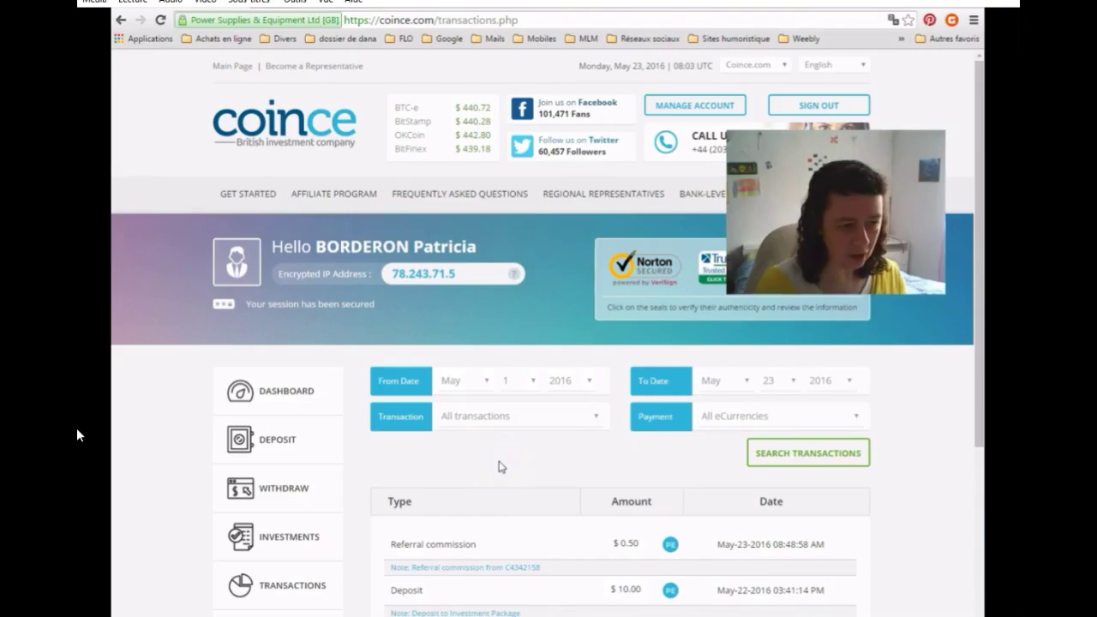
Step: Examine the transaction history with each entry's type, amount and date, and the statistics below it
{"action": "scroll", "coordinate": [502, 467], "scroll_direction": "down", "scroll_amount": 2}
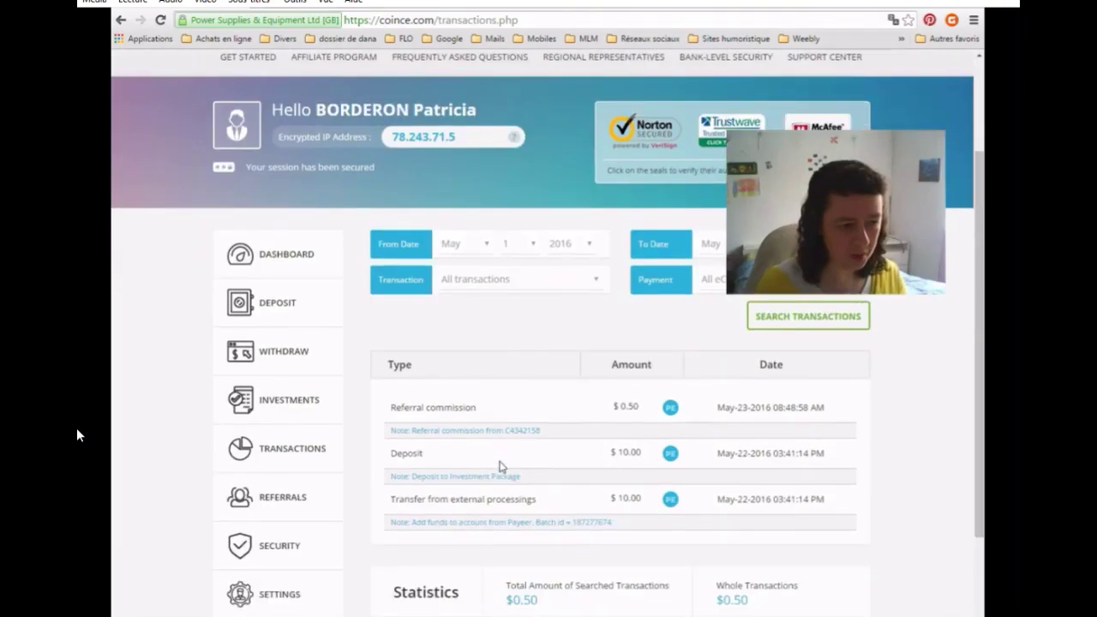
{"action": "scroll", "coordinate": [558, 486], "scroll_direction": "down", "scroll_amount": 2}
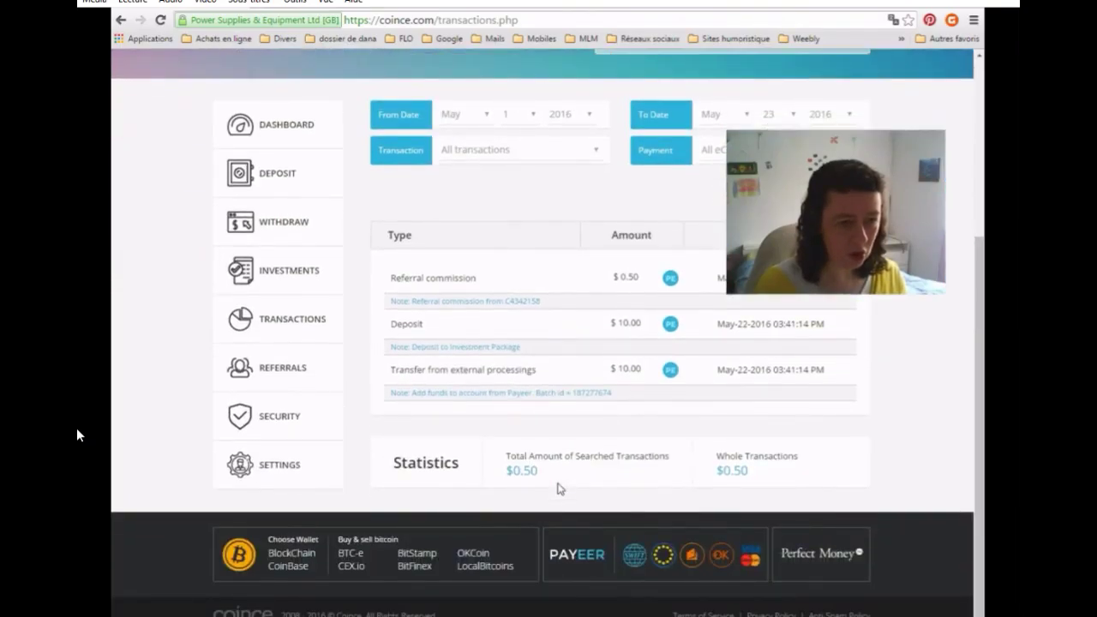
{"action": "scroll", "coordinate": [557, 489], "scroll_direction": "up", "scroll_amount": 4}
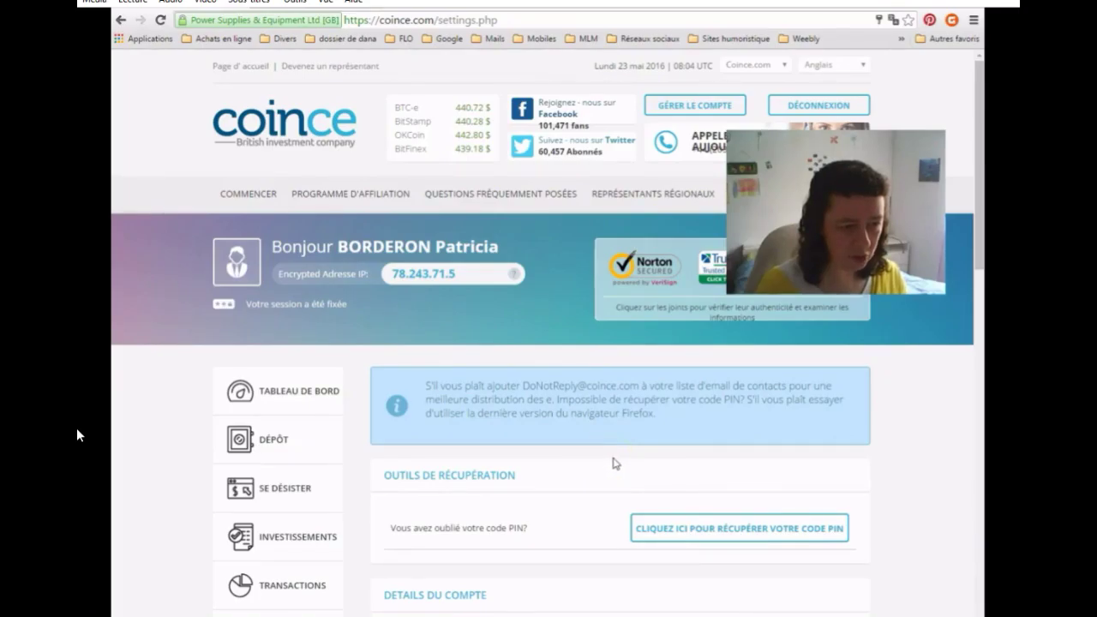
Step: Examine the account settings, from recovery tools and account details through personal and security information to the payment options
{"action": "scroll", "coordinate": [606, 486], "scroll_direction": "down", "scroll_amount": 2}
{"action": "left_click", "coordinate": [603, 480]}
{"action": "scroll", "coordinate": [603, 480], "scroll_direction": "down", "scroll_amount": 2}
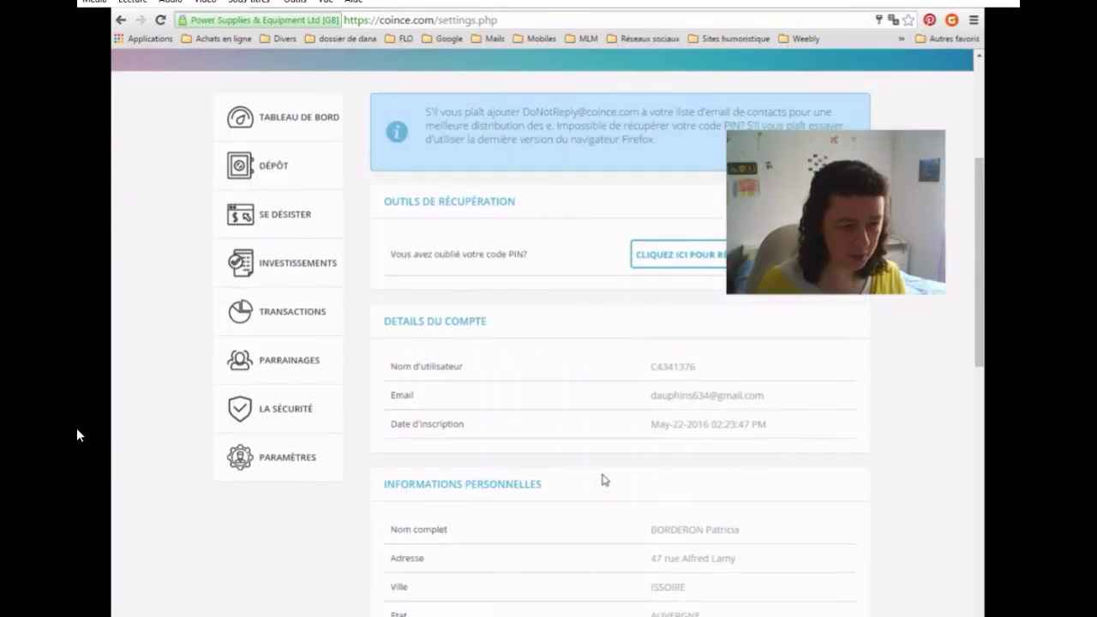
{"action": "scroll", "coordinate": [604, 480], "scroll_direction": "down", "scroll_amount": 5}
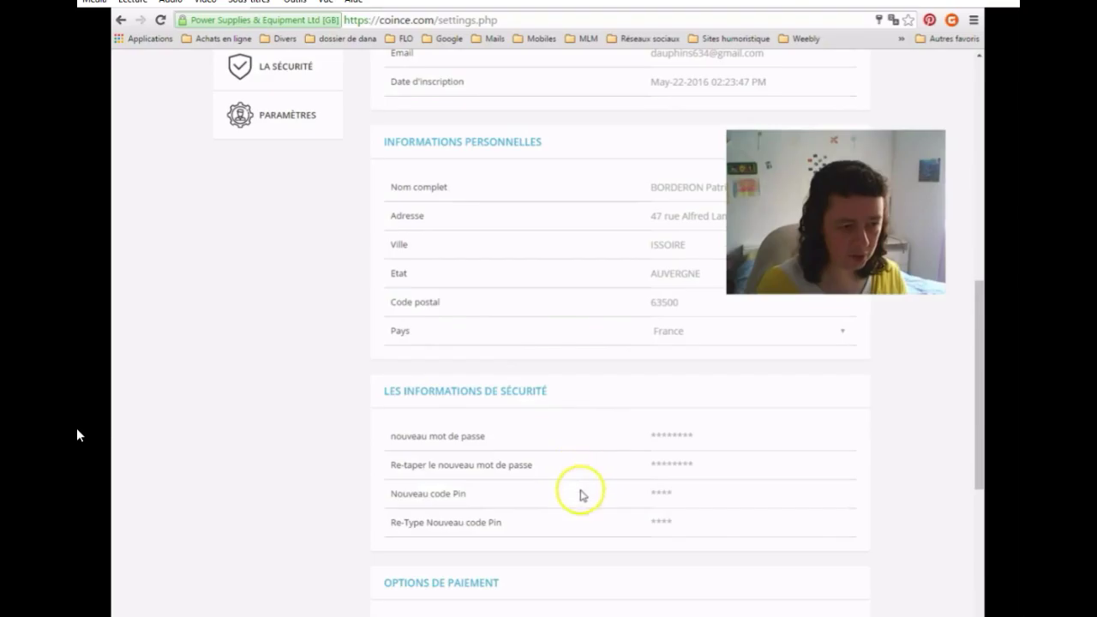
{"action": "scroll", "coordinate": [586, 519], "scroll_direction": "down", "scroll_amount": 3}
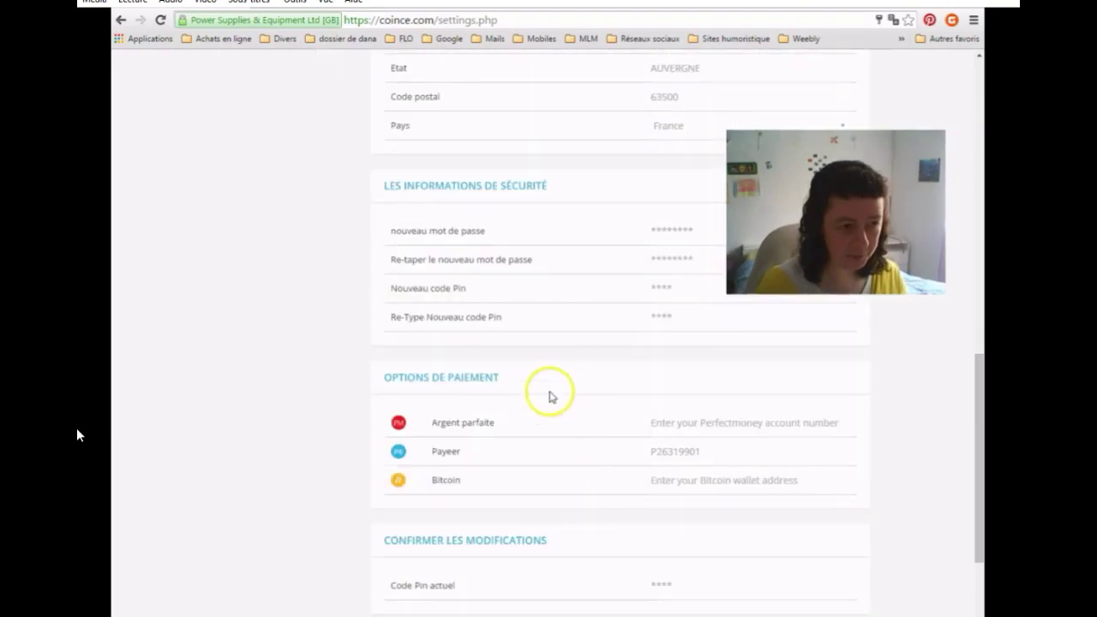
Step: Go through the security fields for the new password, its confirmation, the new PIN code and its confirmation
{"action": "left_click", "coordinate": [659, 293]}
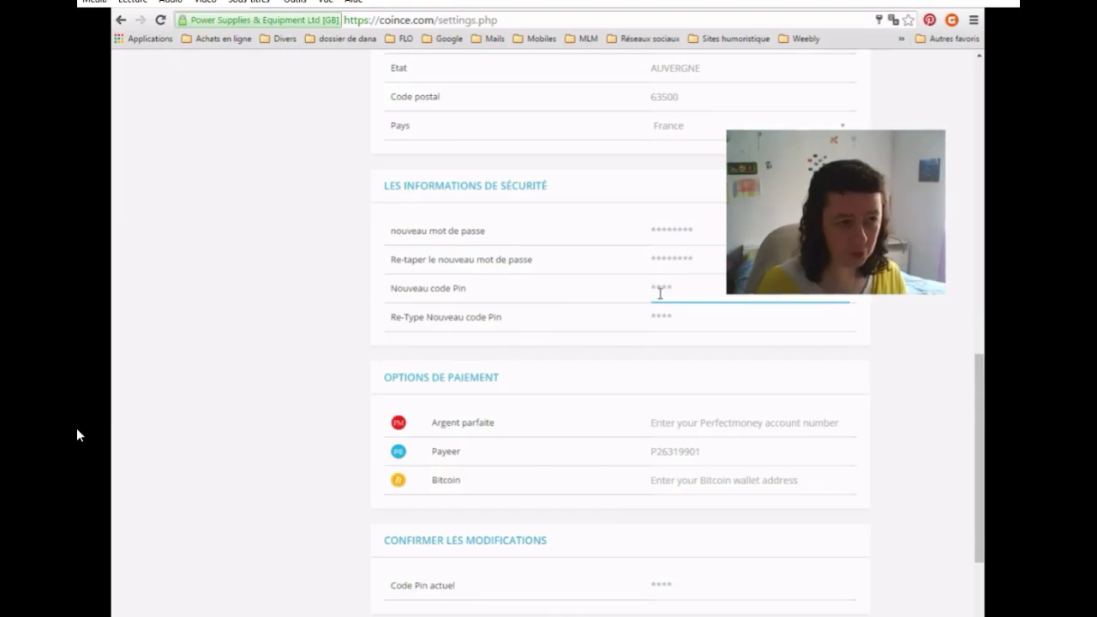
{"action": "left_click", "coordinate": [674, 229]}
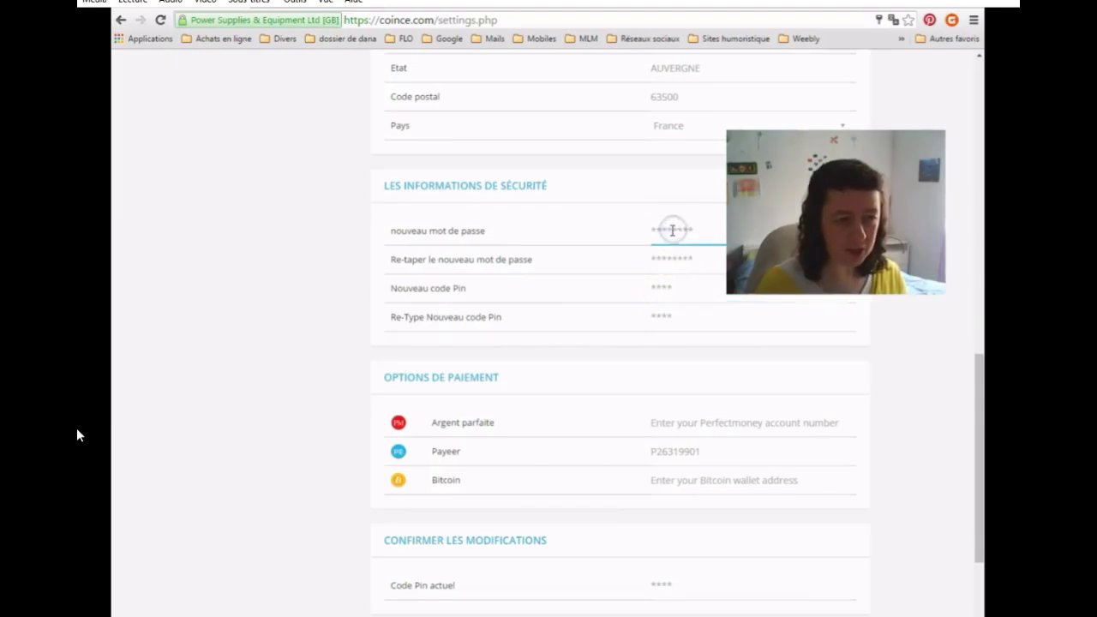
{"action": "left_click", "coordinate": [667, 255]}
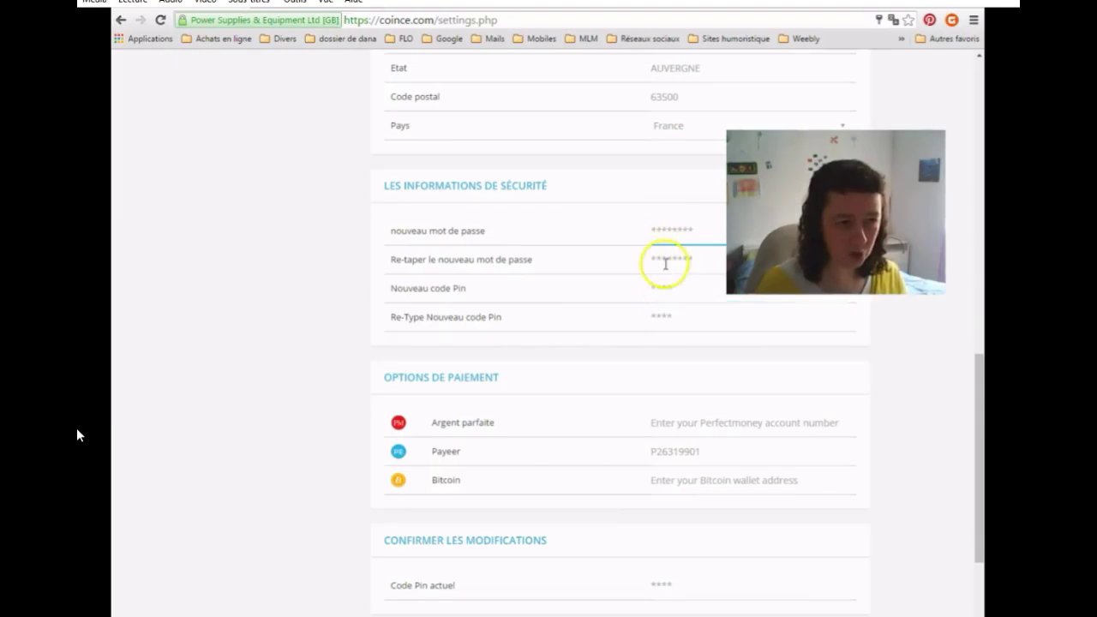
{"action": "left_click", "coordinate": [664, 288]}
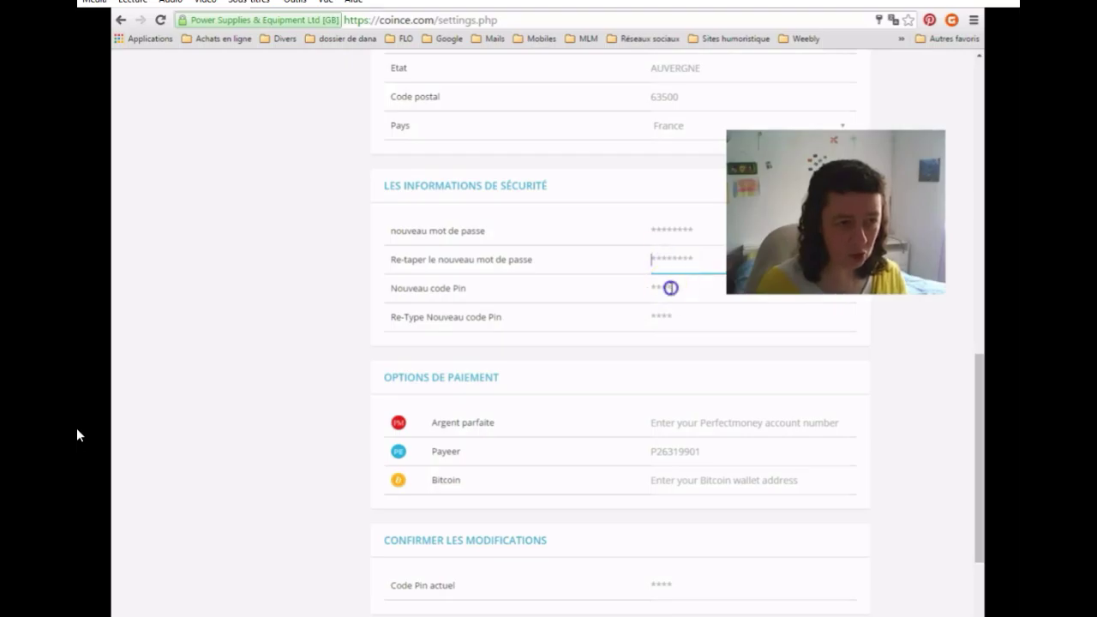
{"action": "left_click", "coordinate": [662, 316]}
{"action": "type", "text": "****"}
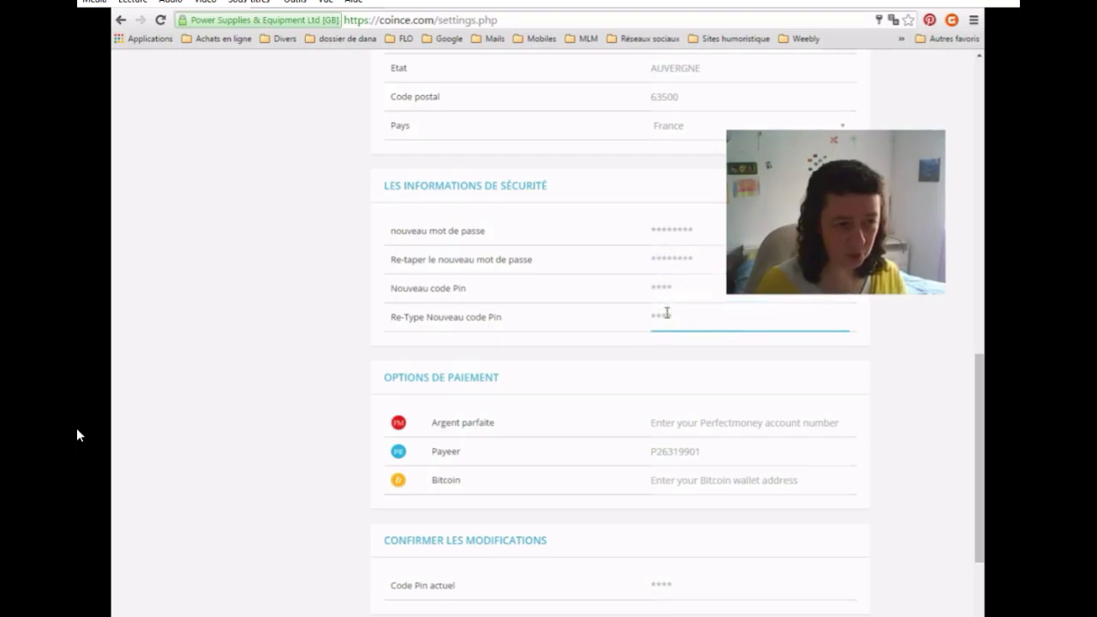
Step: Examine the Perfect Money, Payeer and Bitcoin payment options, the current PIN confirmation, and the original wording of the update command
{"action": "left_click", "coordinate": [672, 421]}
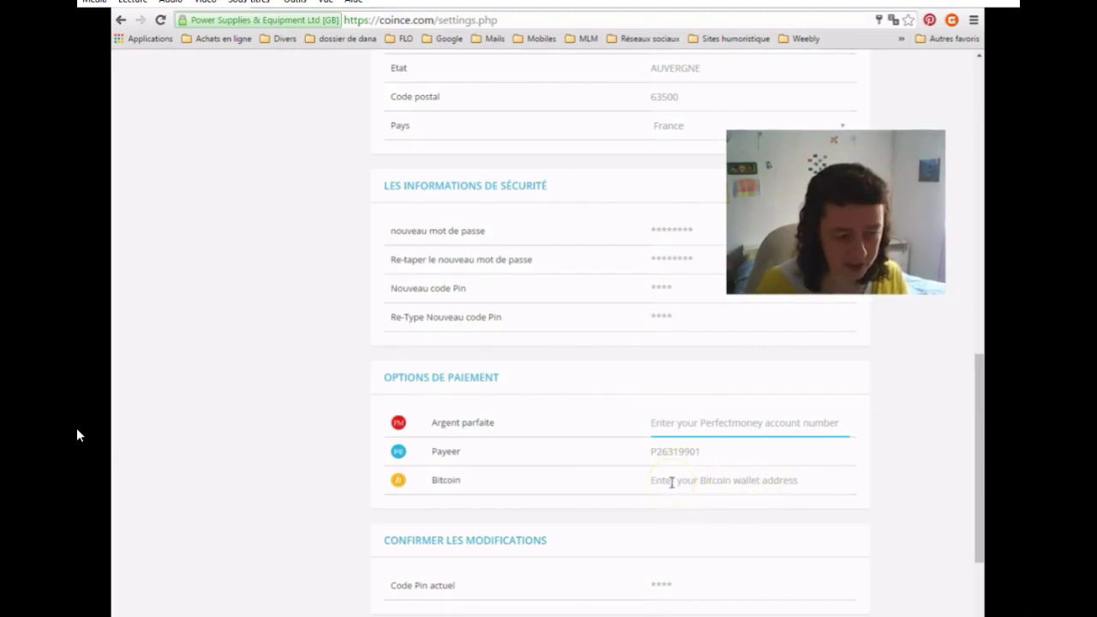
{"action": "right_click", "coordinate": [563, 480]}
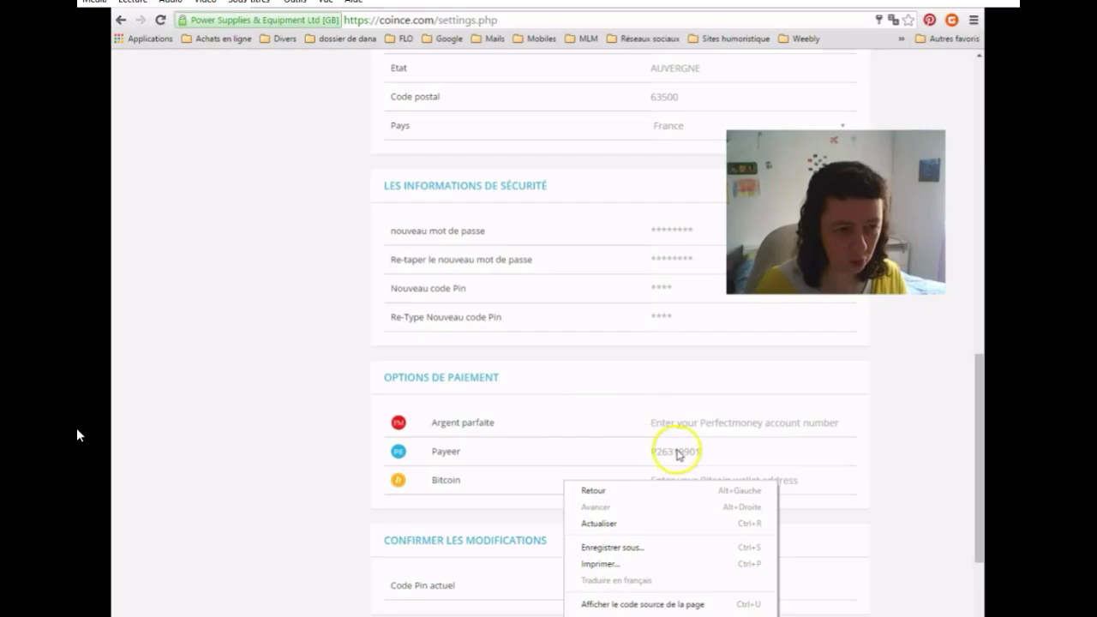
{"action": "left_click", "coordinate": [522, 503]}
{"action": "scroll", "coordinate": [526, 499], "scroll_direction": "down", "scroll_amount": 2}
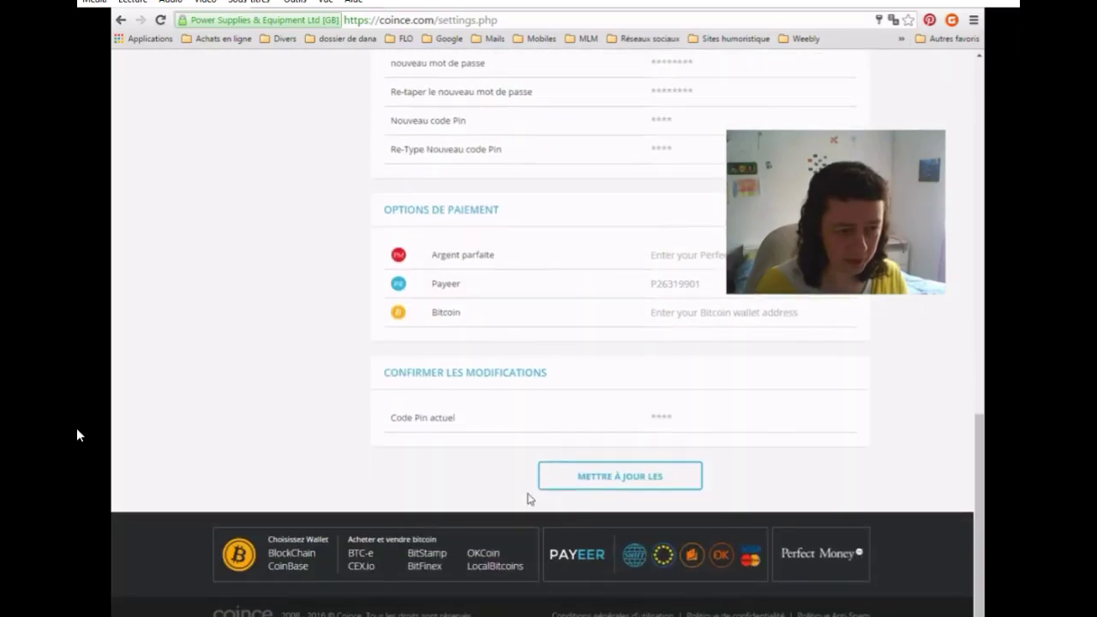
{"action": "double_click", "coordinate": [601, 485]}
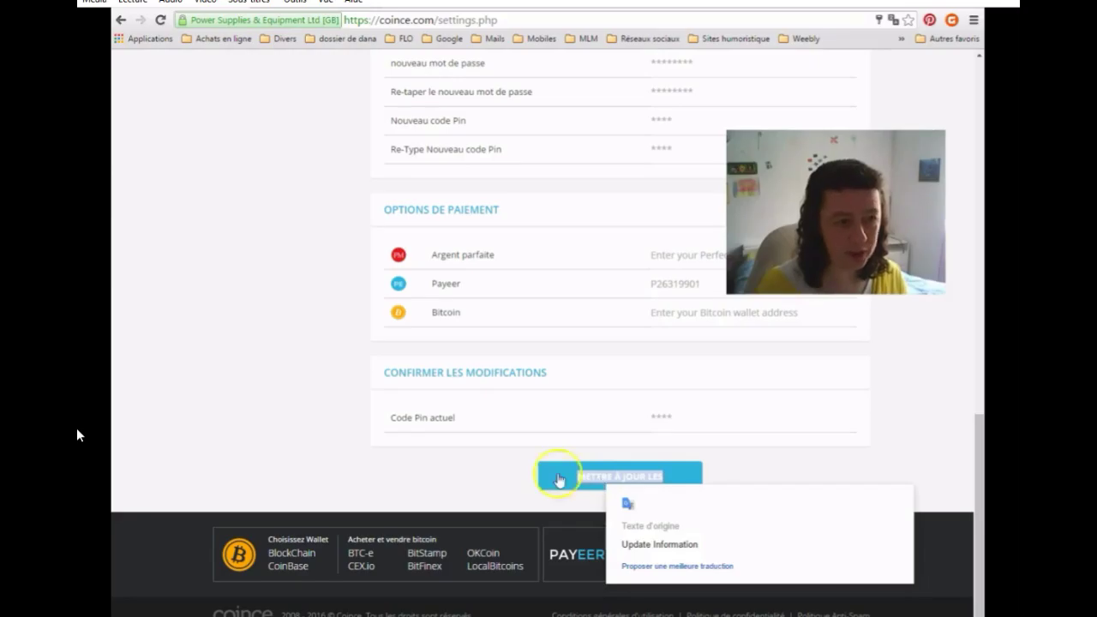
{"action": "left_click", "coordinate": [297, 395]}
Step: Return to the start of the account settings and restore the page to its original English text
{"action": "scroll", "coordinate": [299, 398], "scroll_direction": "up", "scroll_amount": 6}
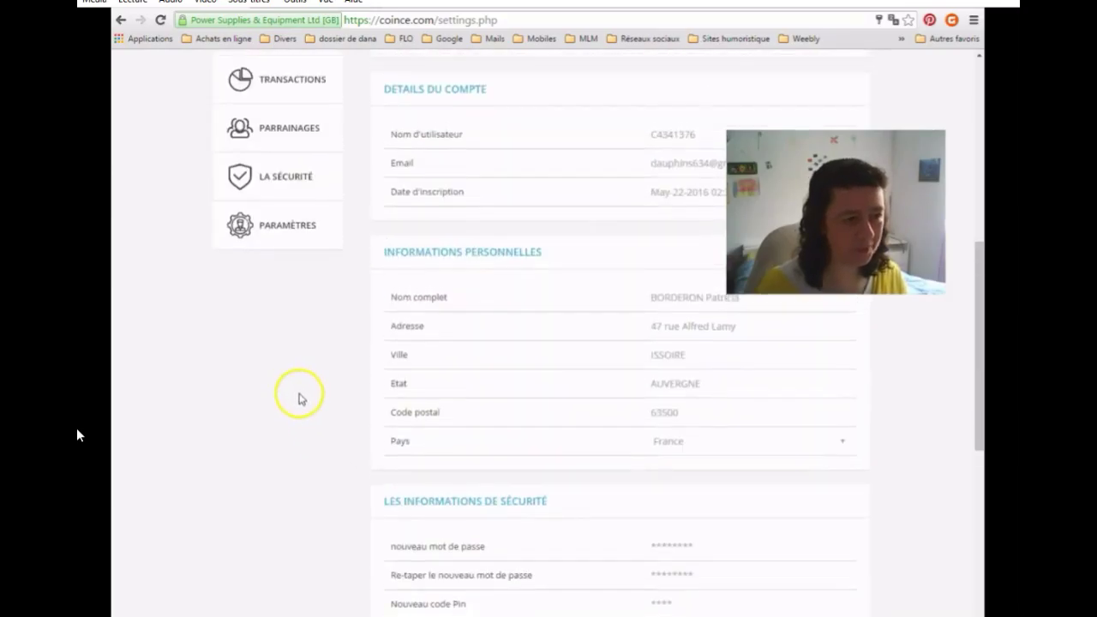
{"action": "scroll", "coordinate": [298, 399], "scroll_direction": "up", "scroll_amount": 4}
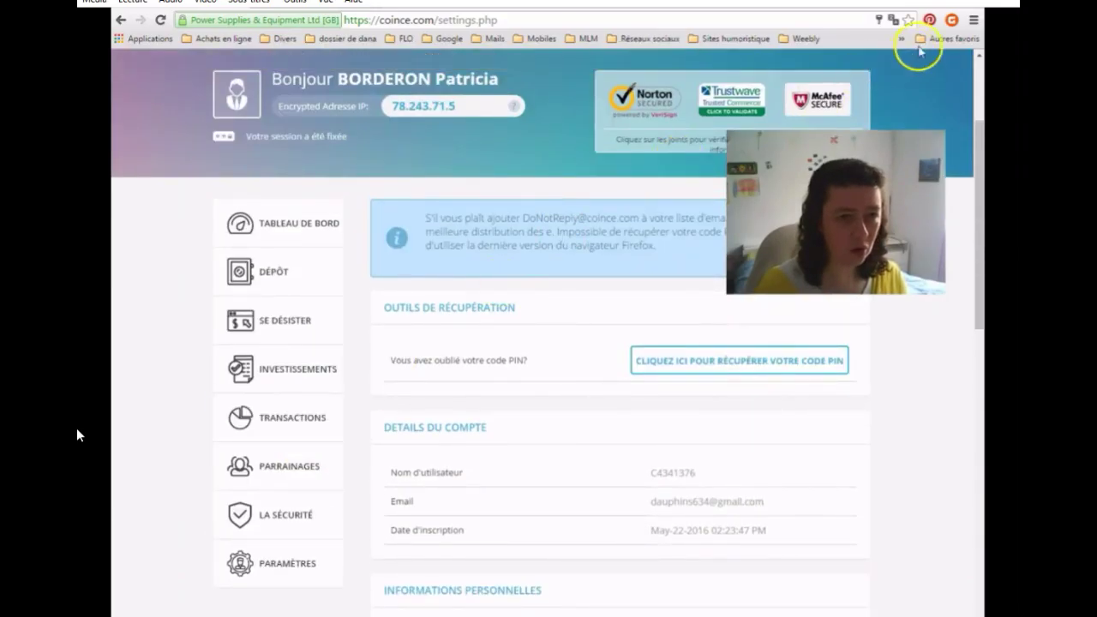
{"action": "left_click", "coordinate": [894, 19]}
{"action": "left_click", "coordinate": [882, 85]}
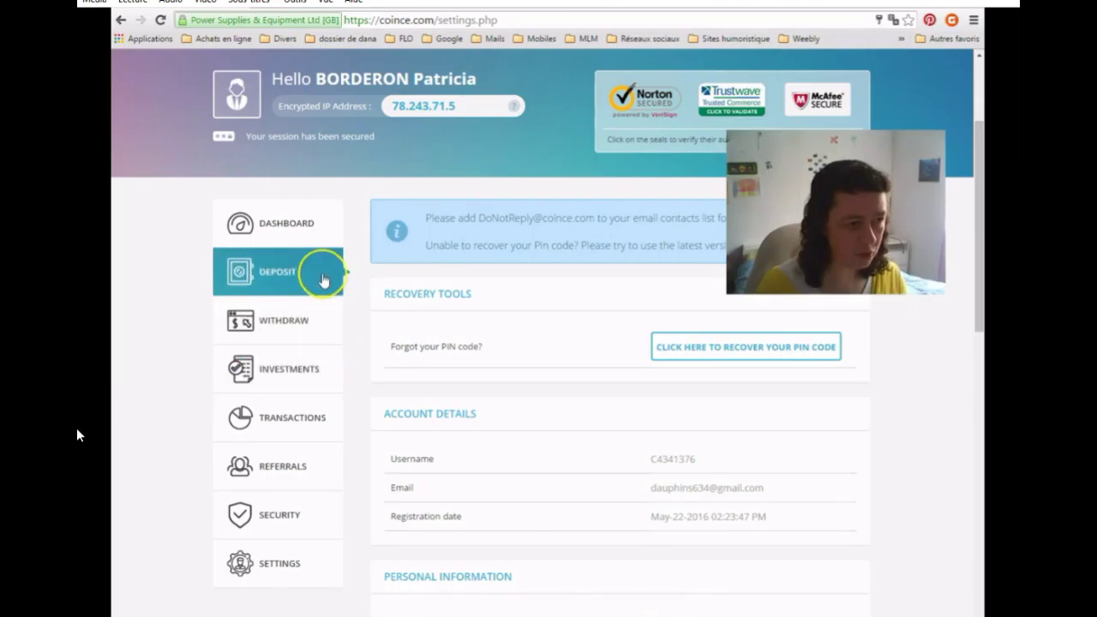
Step: Open the investments page and examine the plan terms, the investment's date, payment method, amount and remaining days, and the profit totals
{"action": "left_click", "coordinate": [319, 319]}
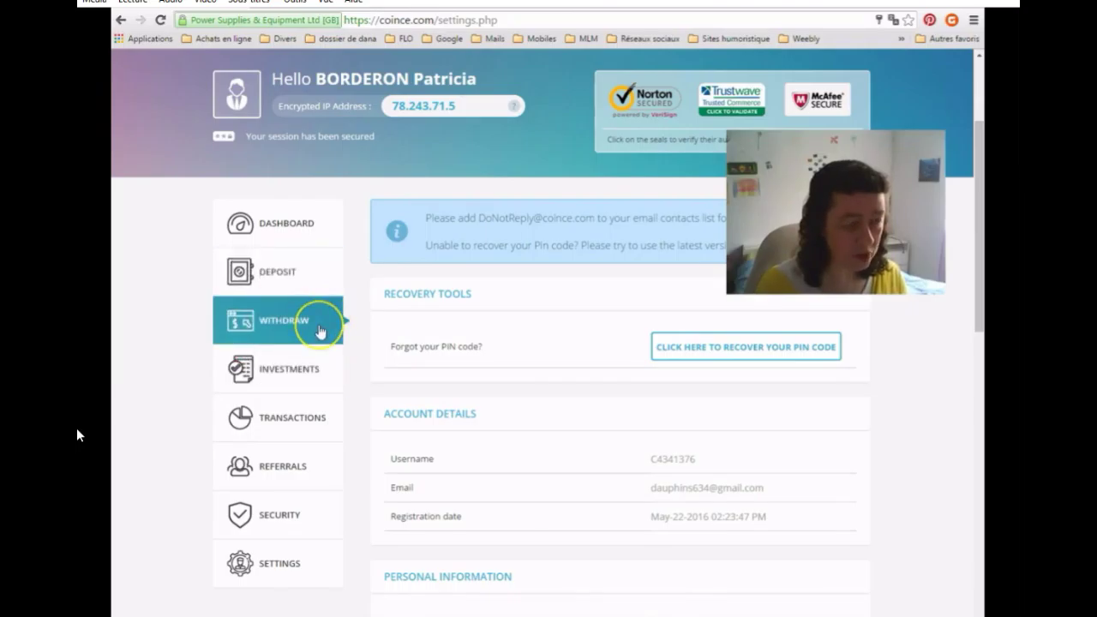
{"action": "left_click", "coordinate": [318, 364]}
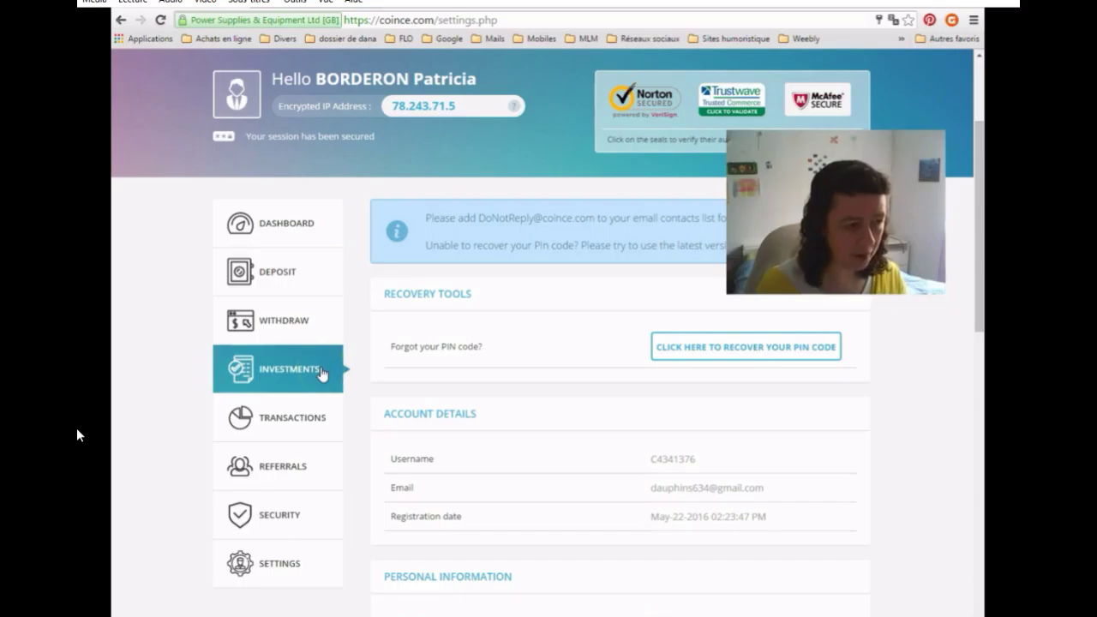
{"action": "left_click", "coordinate": [311, 283]}
{"action": "left_click", "coordinate": [312, 370]}
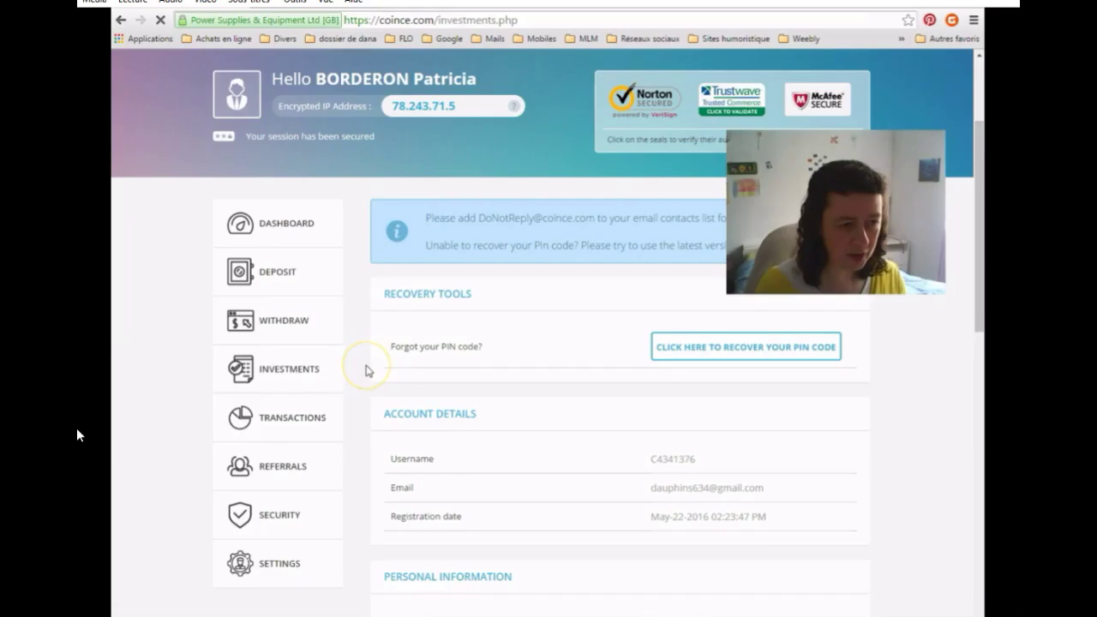
{"action": "scroll", "coordinate": [365, 370], "scroll_direction": "down", "scroll_amount": 2}
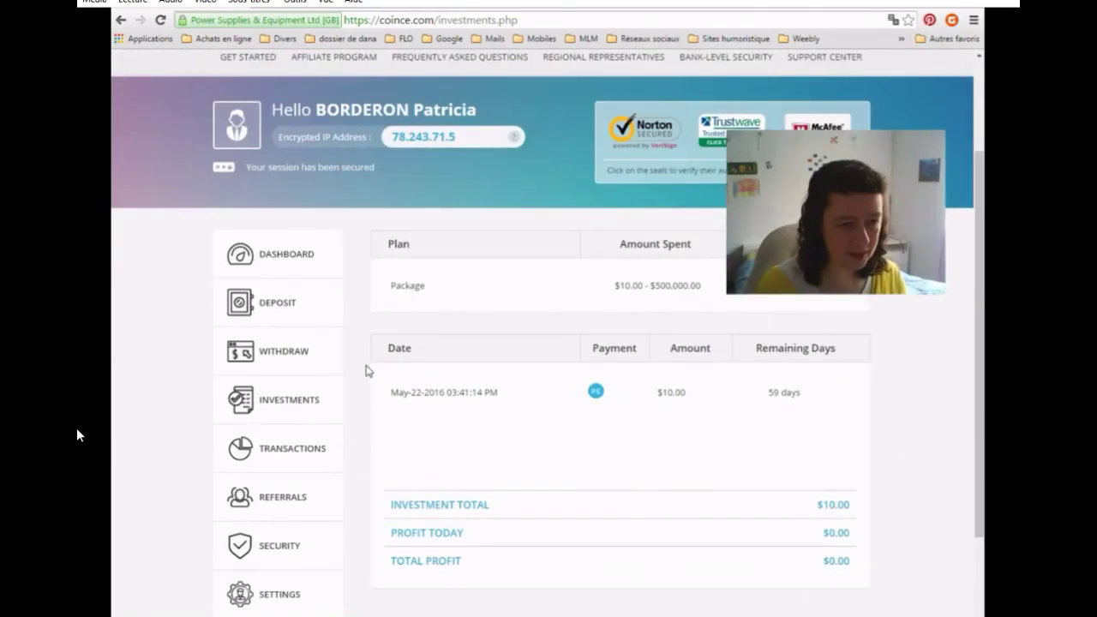
{"action": "scroll", "coordinate": [483, 386], "scroll_direction": "up", "scroll_amount": 1}
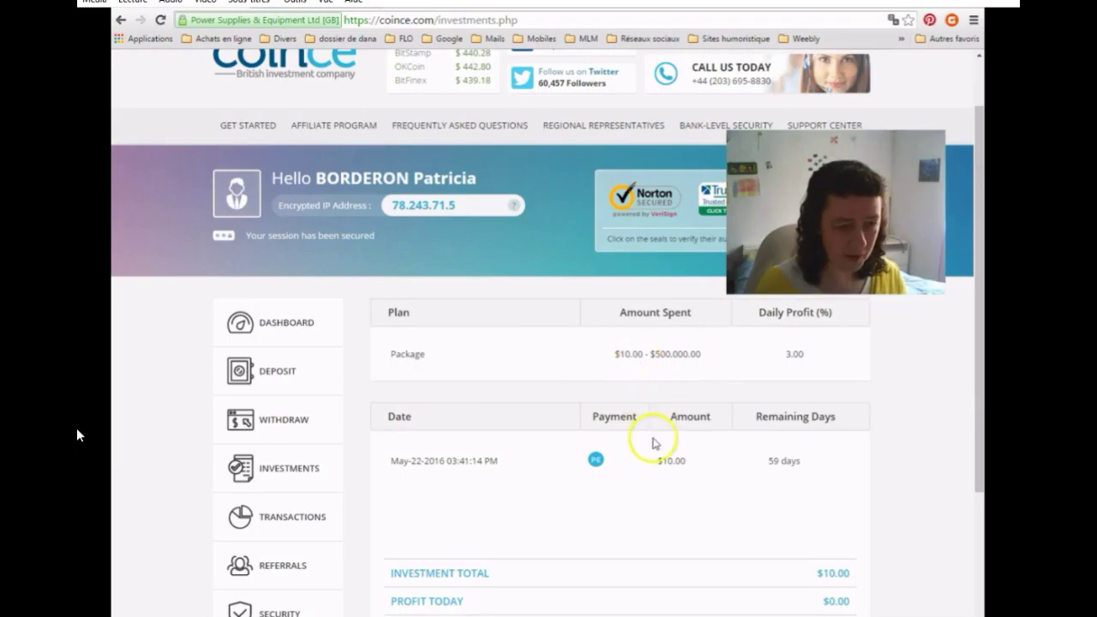
{"action": "left_click", "coordinate": [776, 461]}
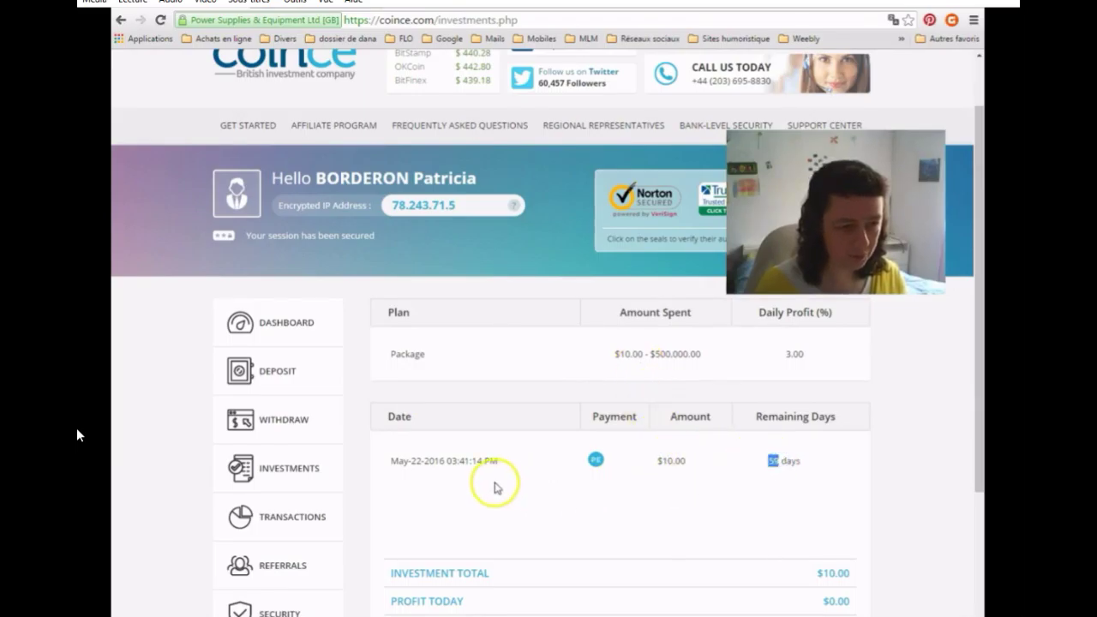
{"action": "scroll", "coordinate": [494, 487], "scroll_direction": "down", "scroll_amount": 3}
{"action": "scroll", "coordinate": [482, 483], "scroll_direction": "up", "scroll_amount": 5}
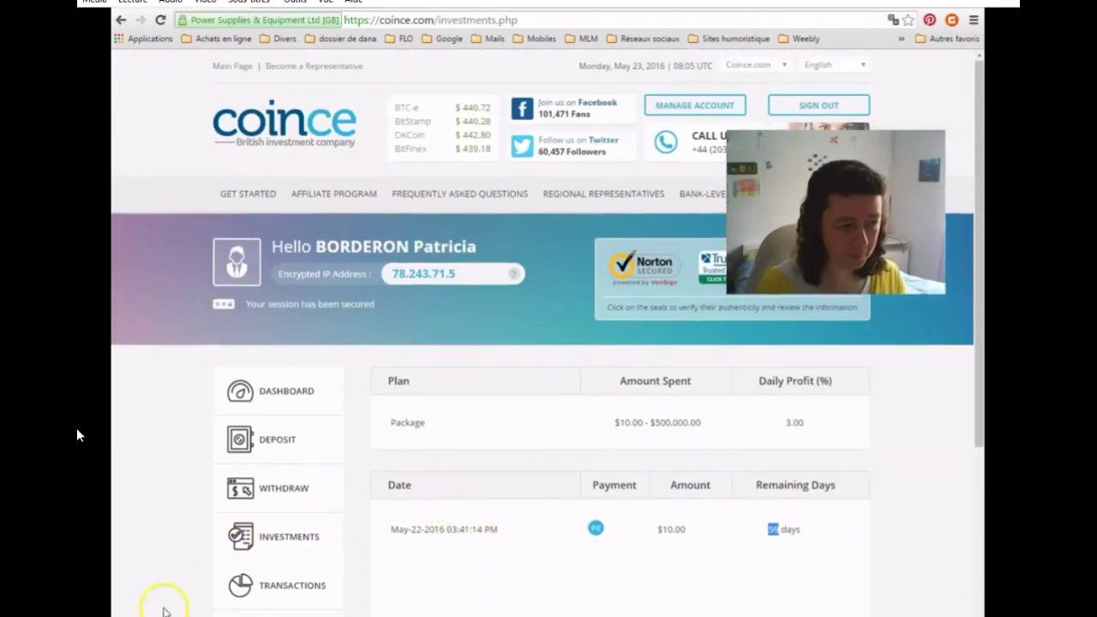